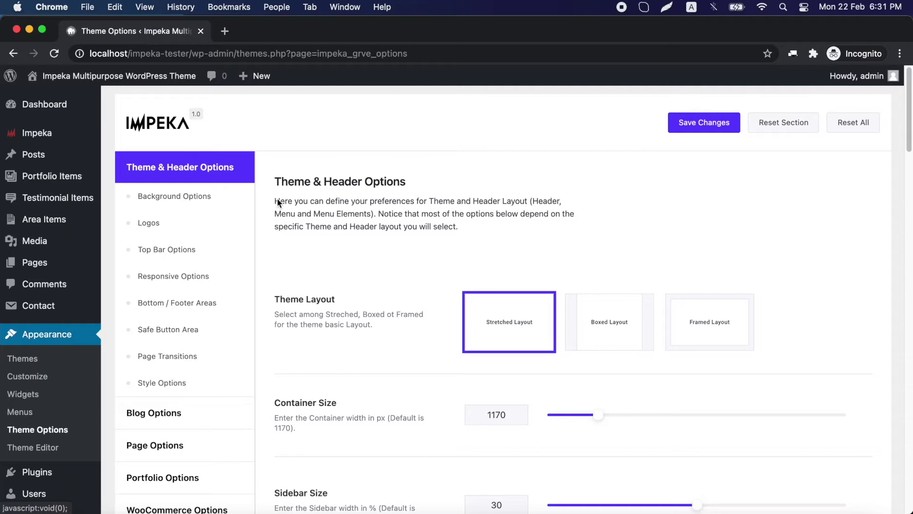
# - Try the Boxed and Framed theme layouts after picking Stretched
pyautogui.click(492, 338)
pyautogui.click(613, 367)
pyautogui.click(703, 371)
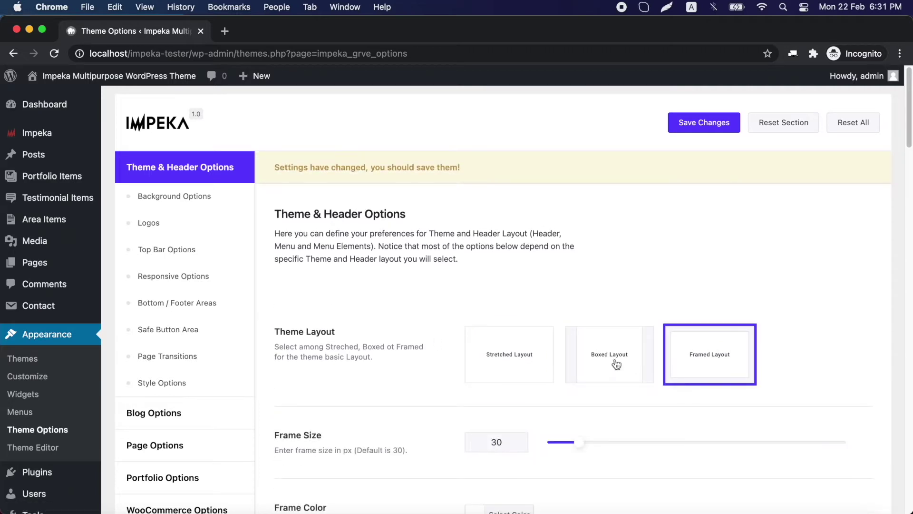
pyautogui.scroll(-7, 452, 366)
pyautogui.scroll(-5, 451, 370)
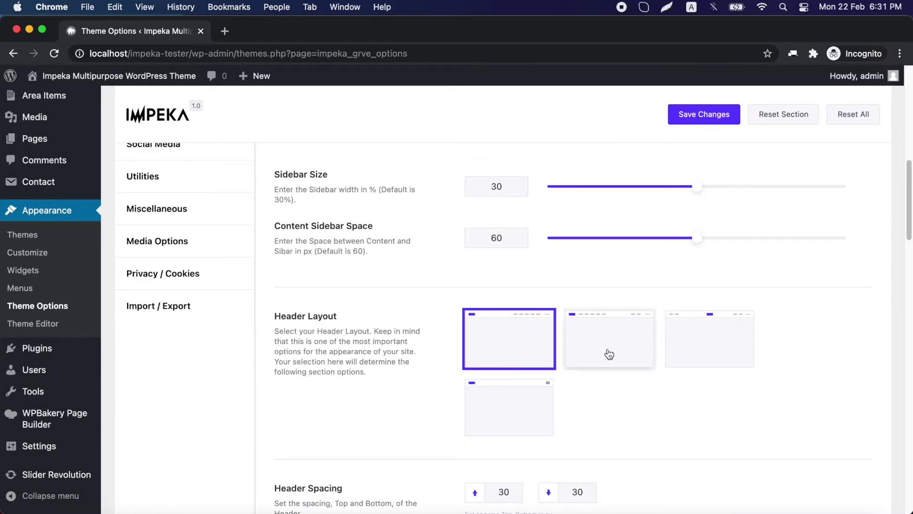
pyautogui.scroll(12, 382, 362)
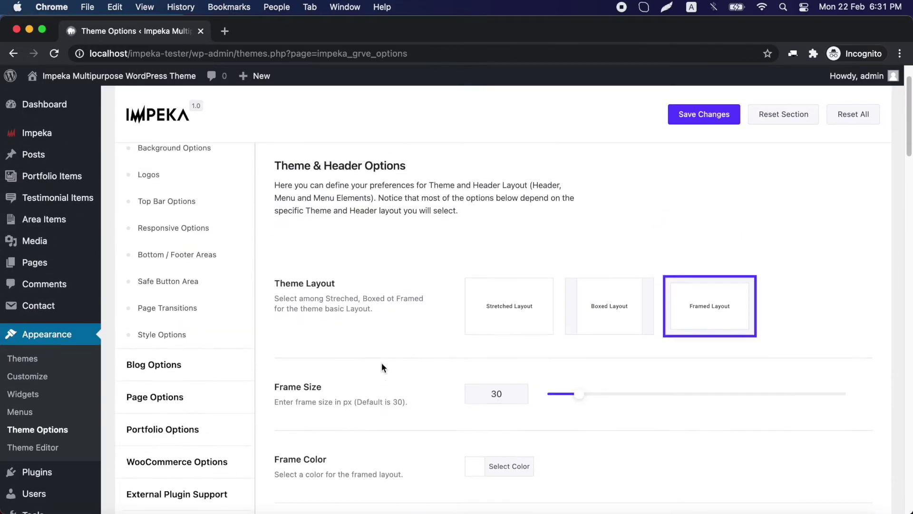
# - Set Theme Layout back to Stretched, with Container Size 1170 and Sidebar Size 30
pyautogui.click(494, 315)
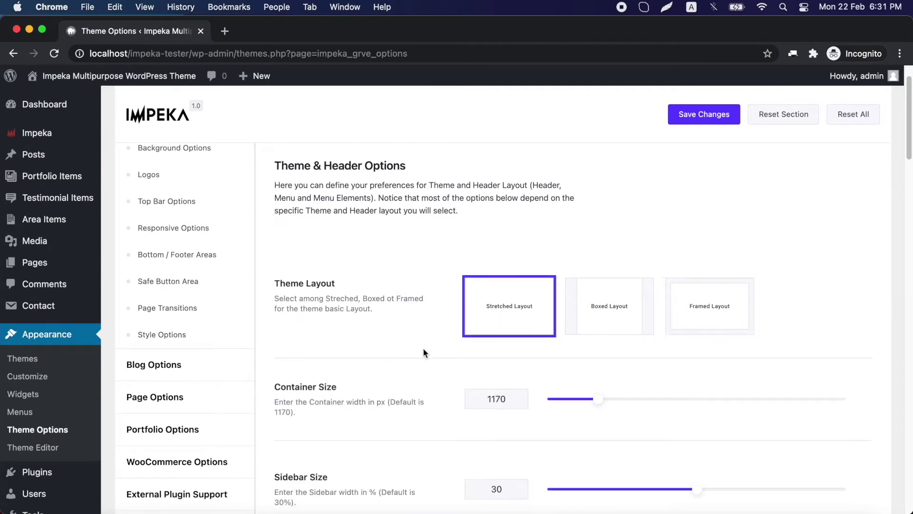
pyautogui.scroll(-3, 424, 354)
pyautogui.scroll(-3, 427, 359)
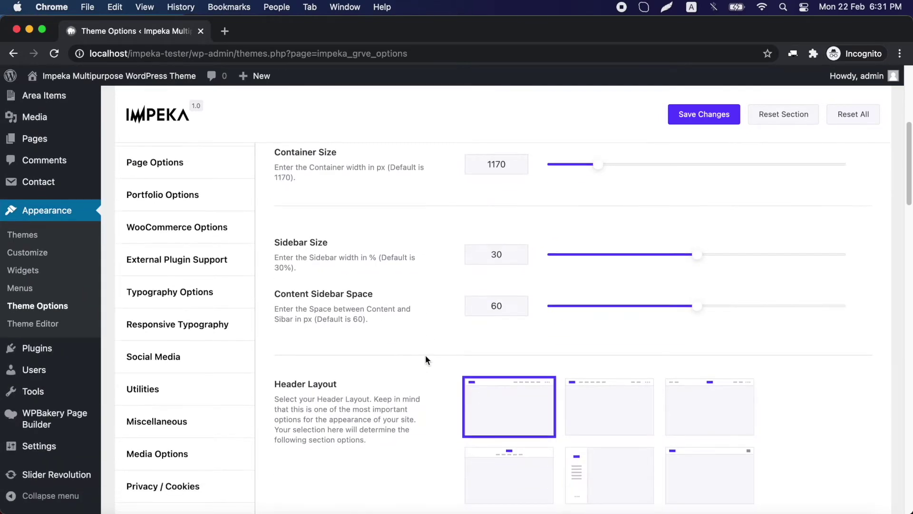
pyautogui.scroll(-2, 426, 359)
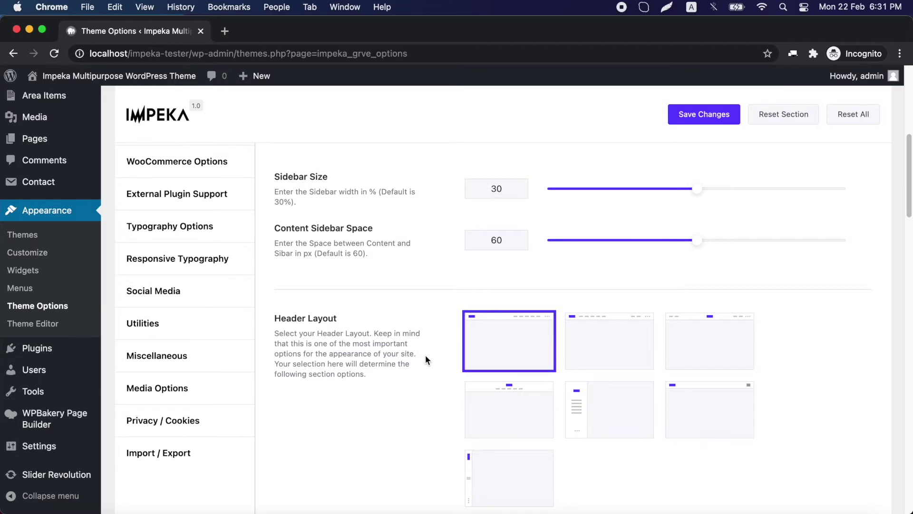
pyautogui.scroll(-1, 425, 359)
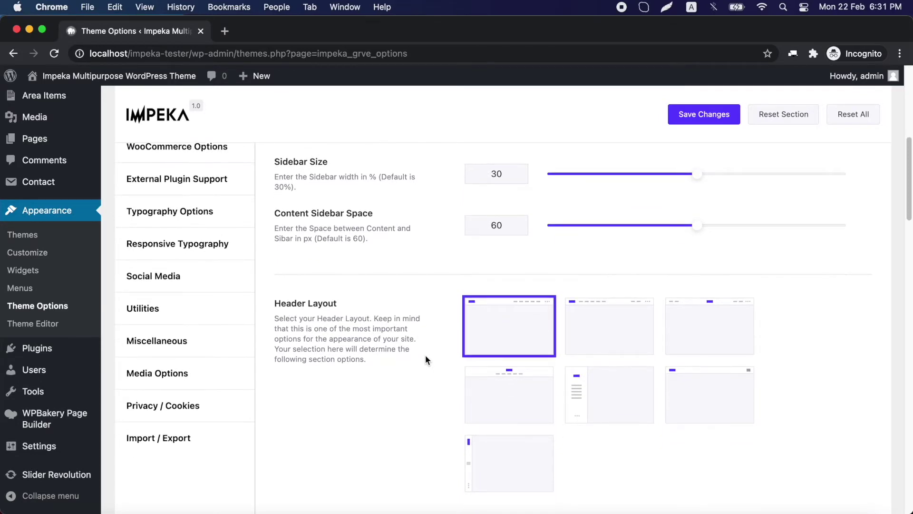
pyautogui.scroll(-1, 427, 359)
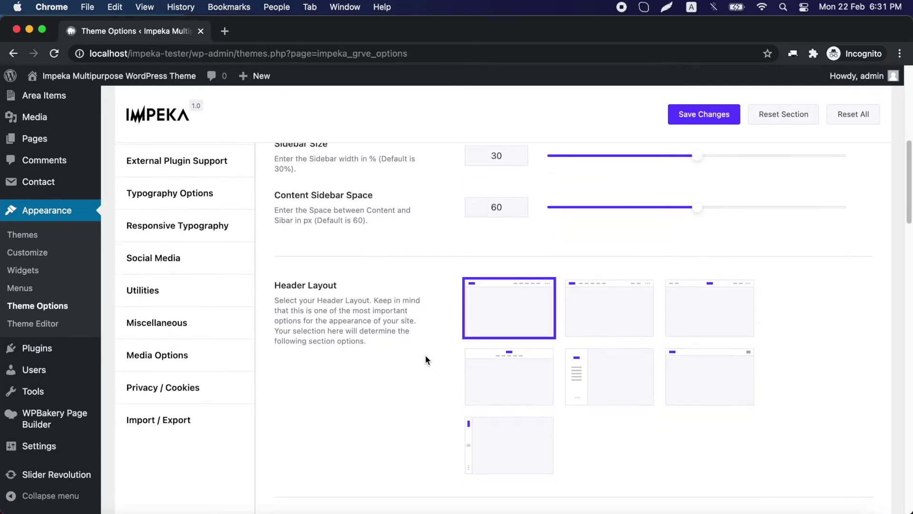
pyautogui.scroll(-1, 425, 356)
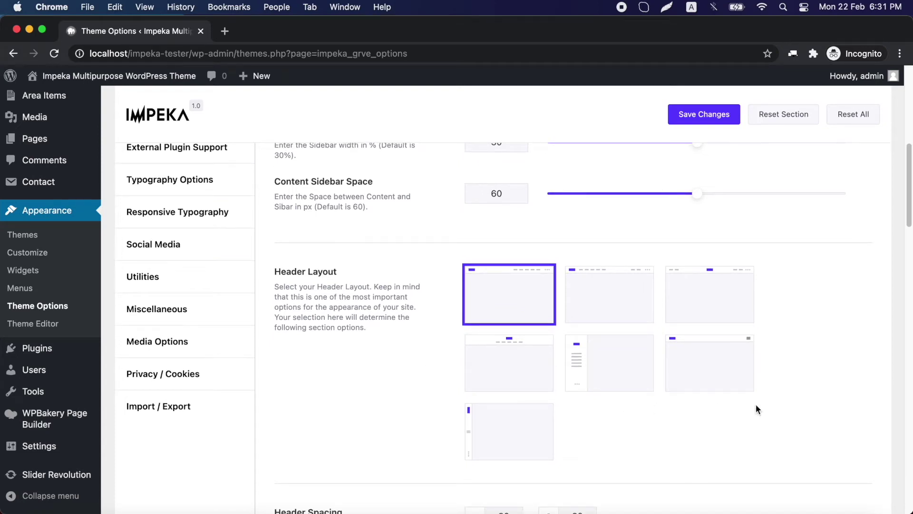
# - Choose the sixth Header Layout thumbnail
pyautogui.click(708, 378)
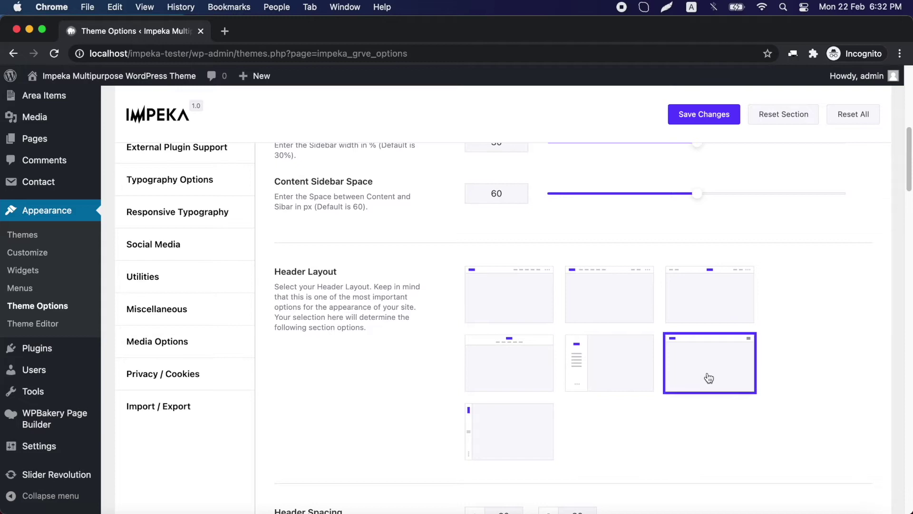
pyautogui.scroll(-10, 669, 414)
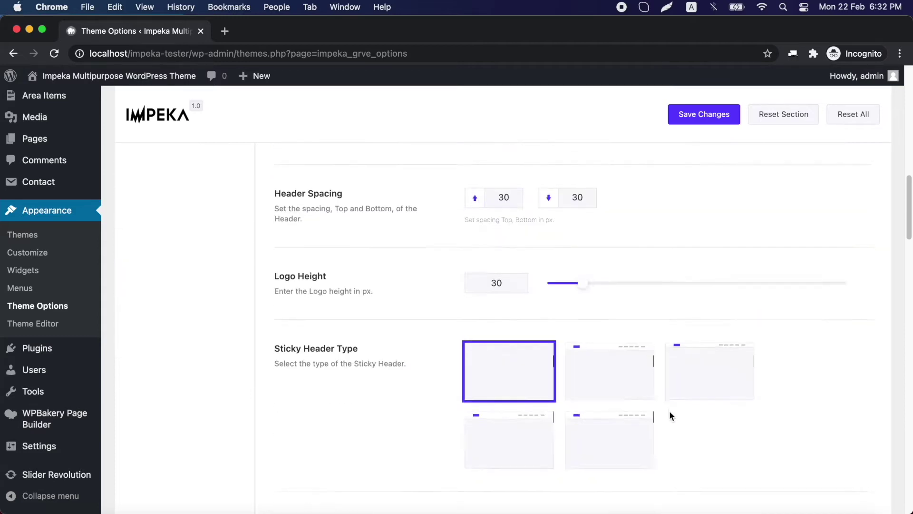
pyautogui.scroll(-10, 670, 415)
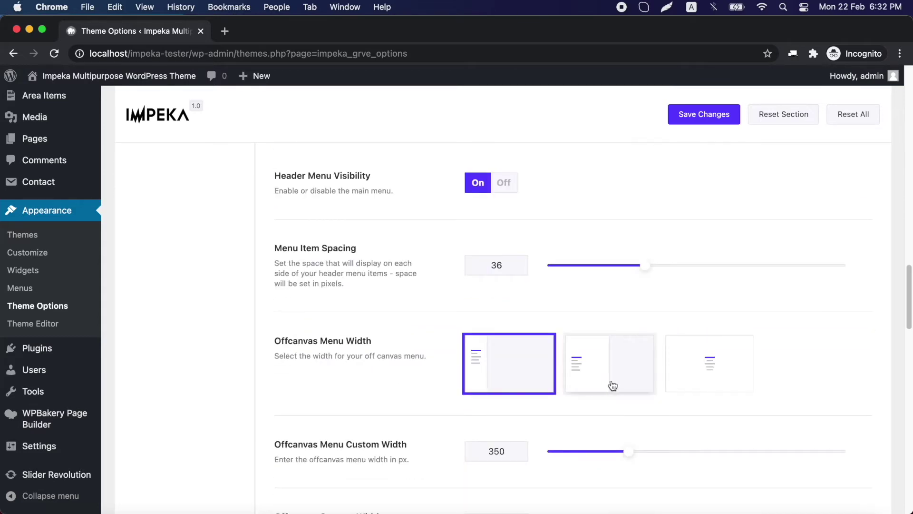
# - Set Offcanvas Menu Width to half width after trying full width
pyautogui.click(684, 384)
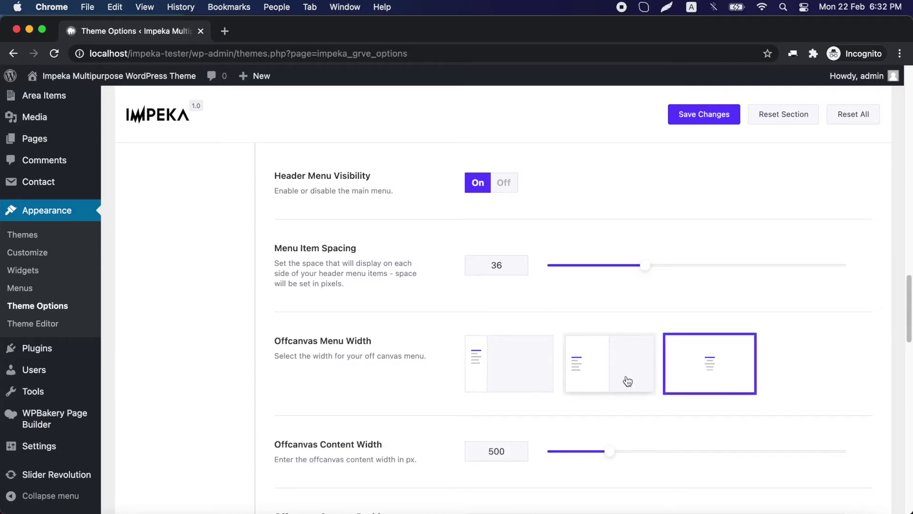
pyautogui.click(627, 381)
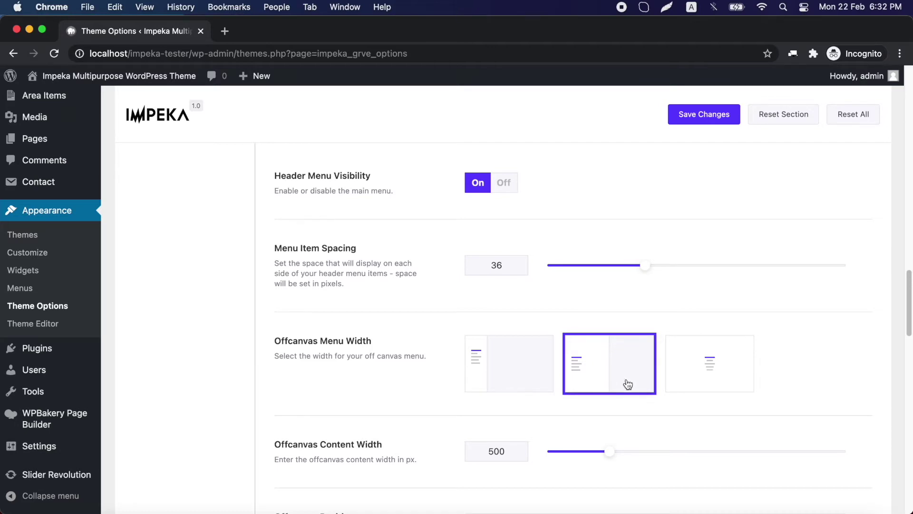
pyautogui.scroll(10, 543, 418)
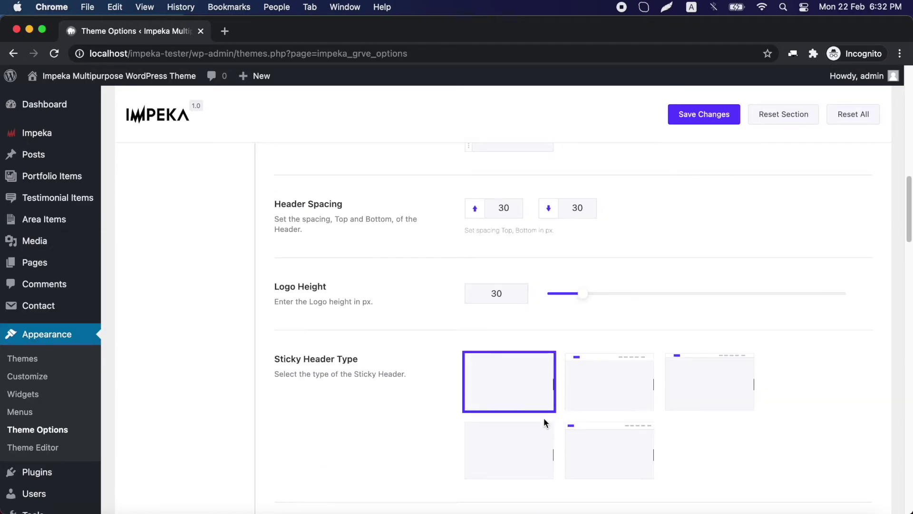
pyautogui.scroll(3, 542, 417)
pyautogui.scroll(-4, 475, 381)
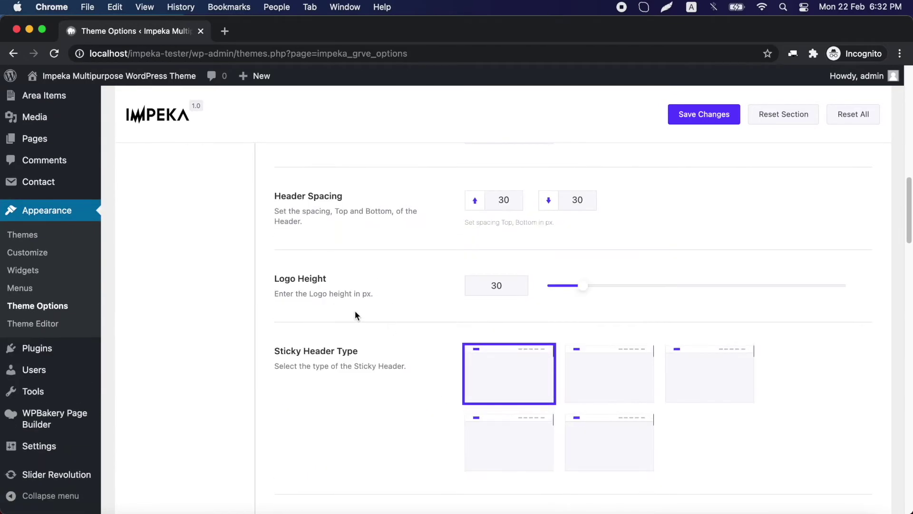
pyautogui.scroll(-3, 374, 381)
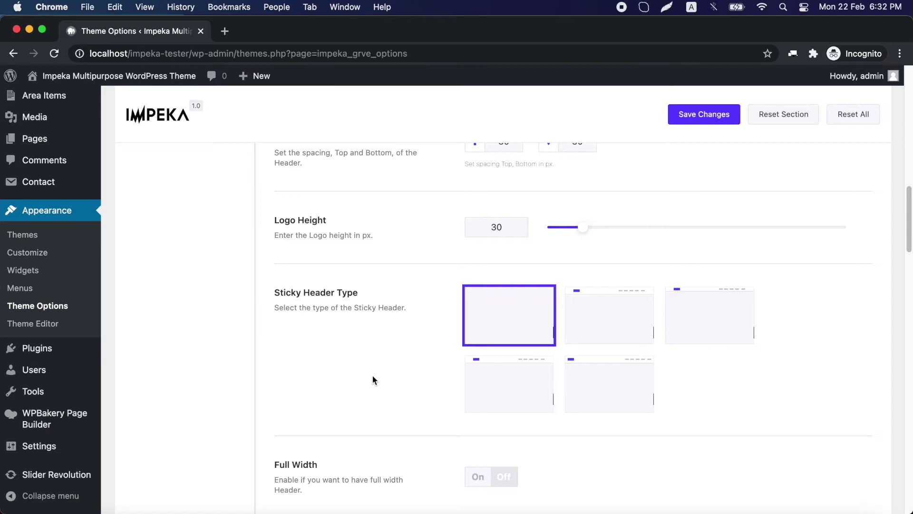
pyautogui.scroll(-5, 373, 379)
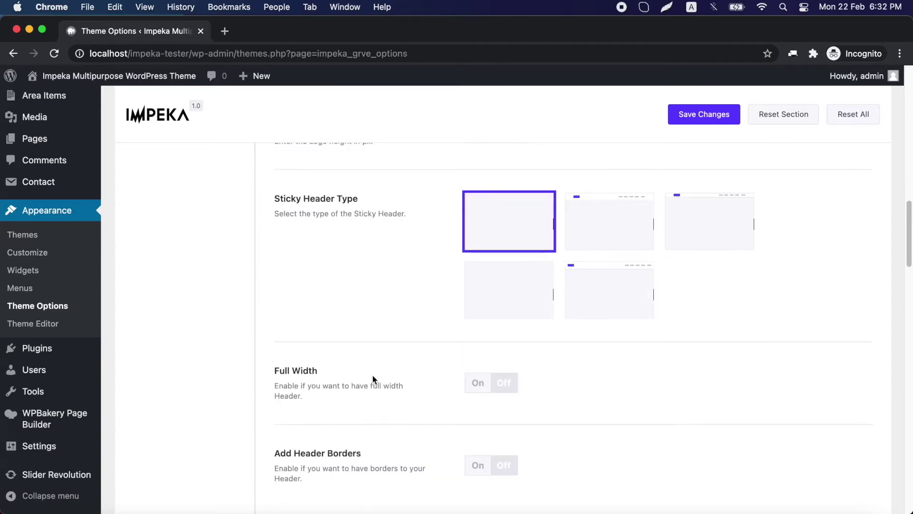
pyautogui.scroll(-2, 373, 379)
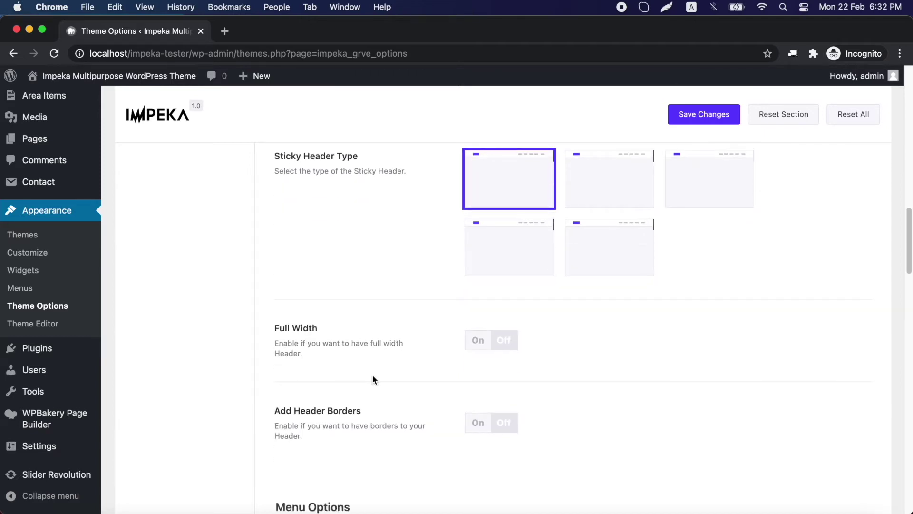
pyautogui.scroll(-20, 373, 379)
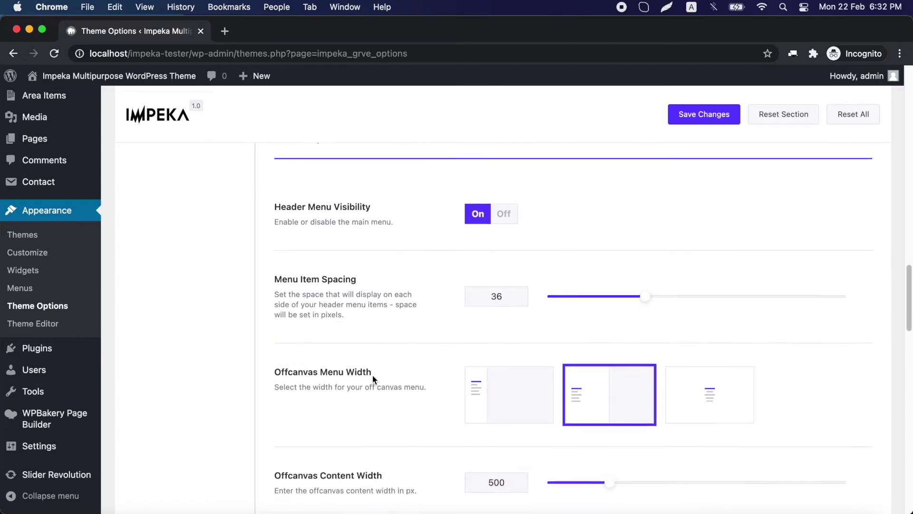
pyautogui.scroll(-6, 373, 379)
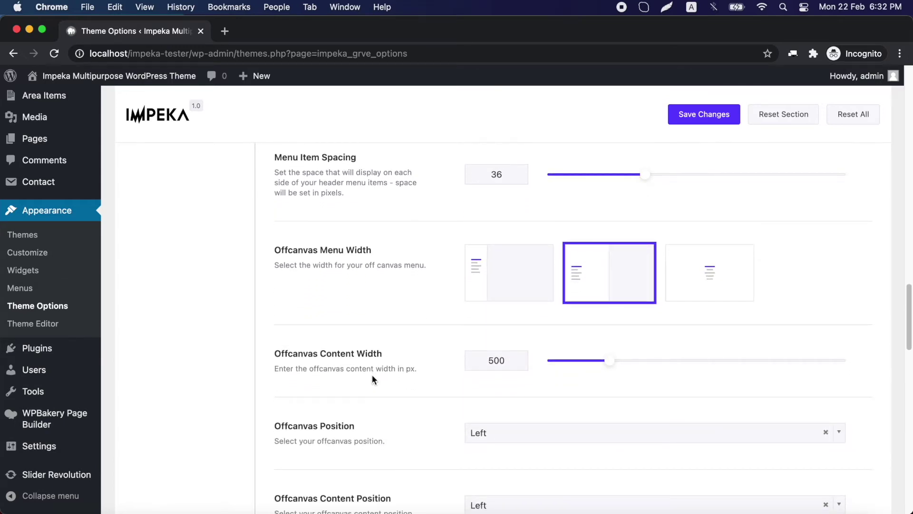
pyautogui.scroll(-4, 372, 379)
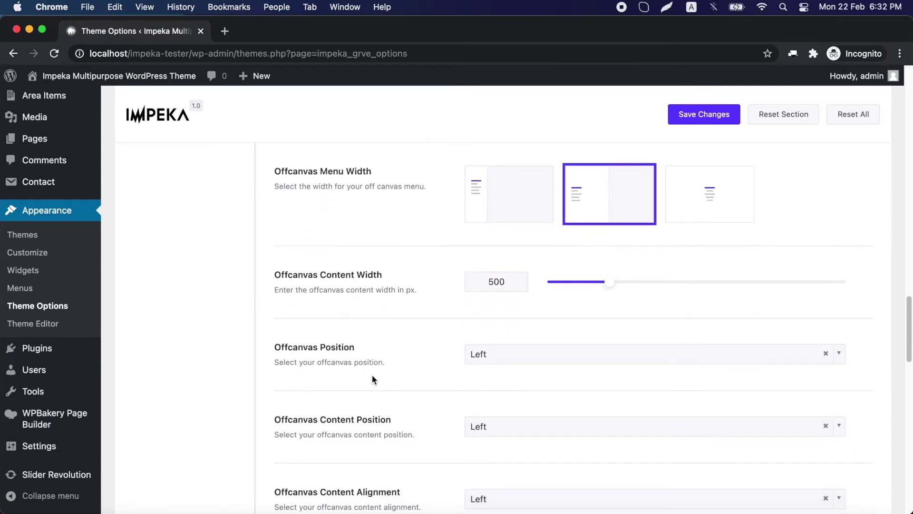
pyautogui.scroll(-20, 372, 379)
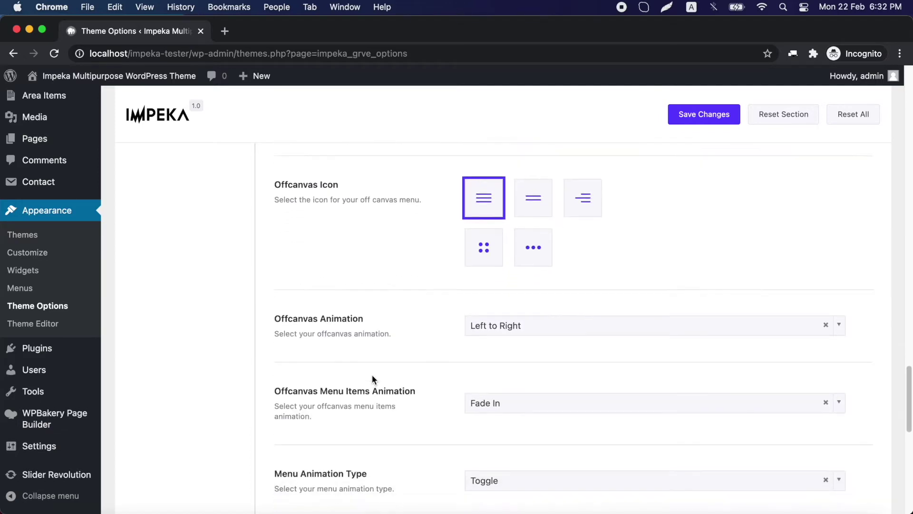
pyautogui.scroll(-20, 372, 379)
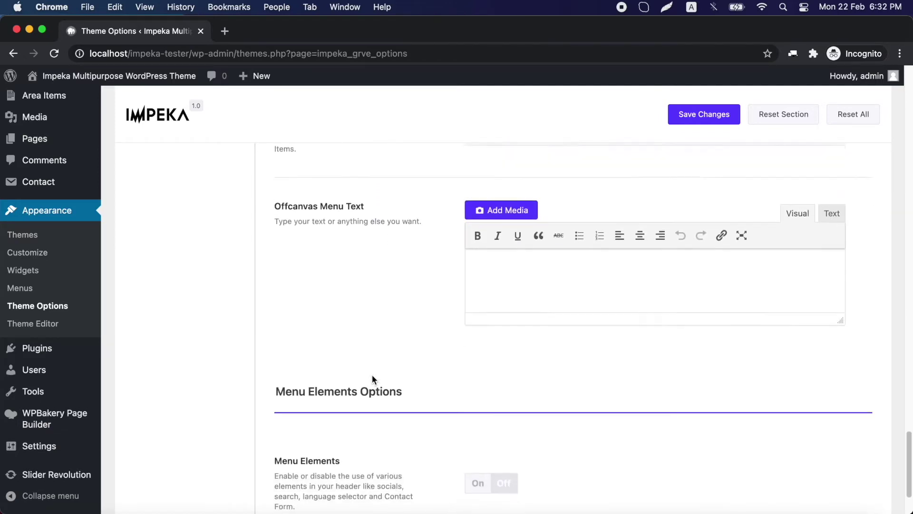
pyautogui.scroll(-5, 372, 379)
pyautogui.click(474, 398)
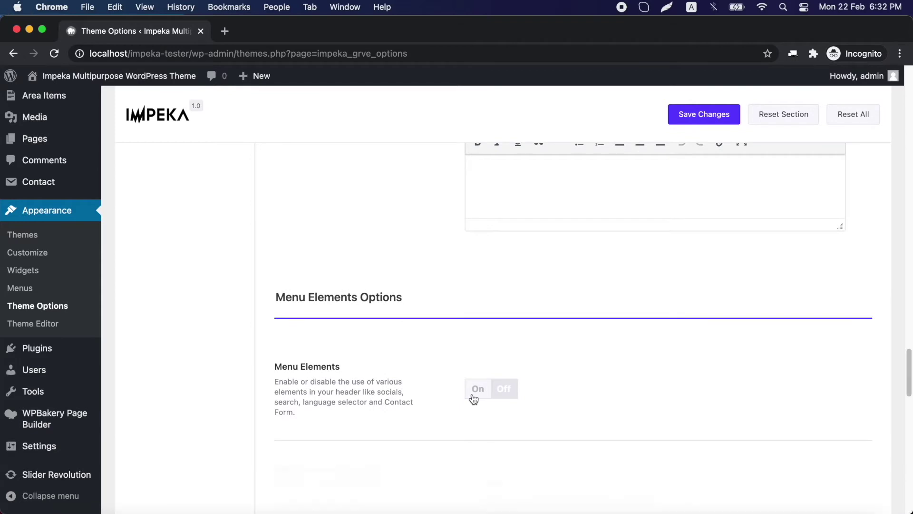
pyautogui.scroll(-4, 388, 338)
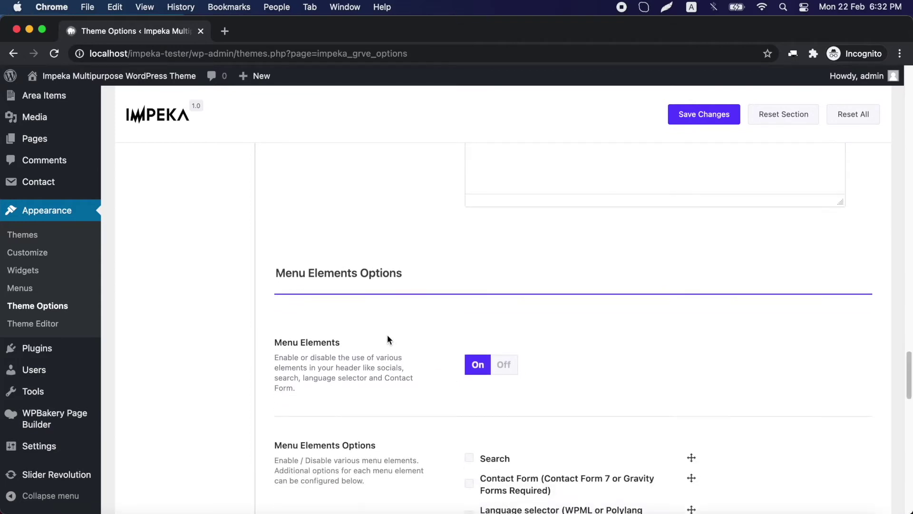
pyautogui.scroll(-15, 387, 334)
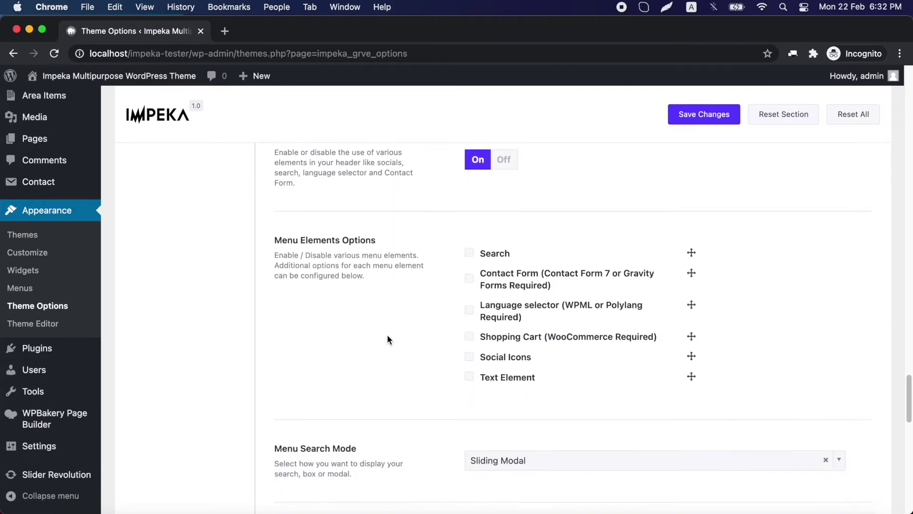
pyautogui.scroll(-20, 387, 335)
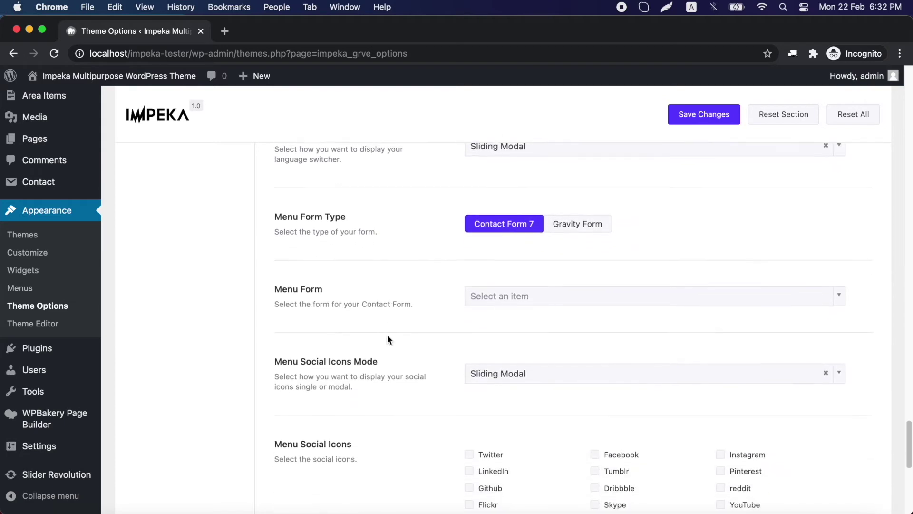
pyautogui.scroll(12, 387, 335)
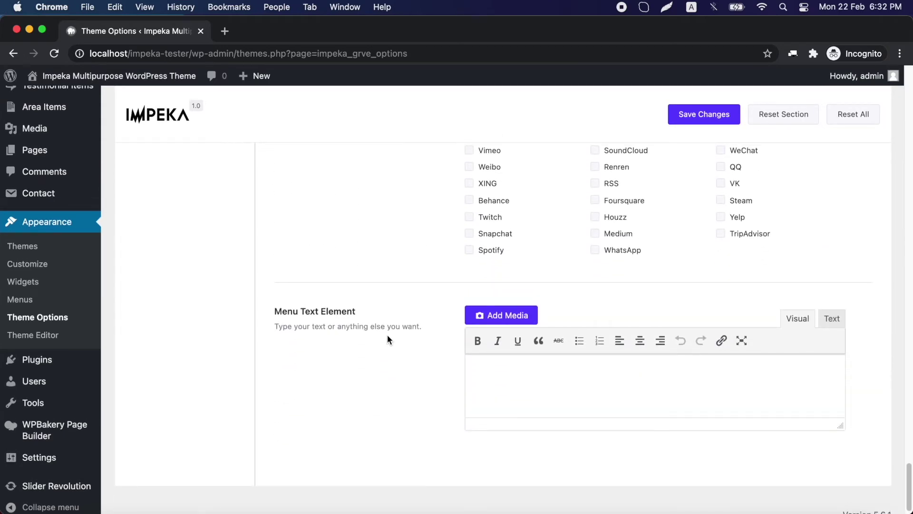
pyautogui.scroll(20, 387, 329)
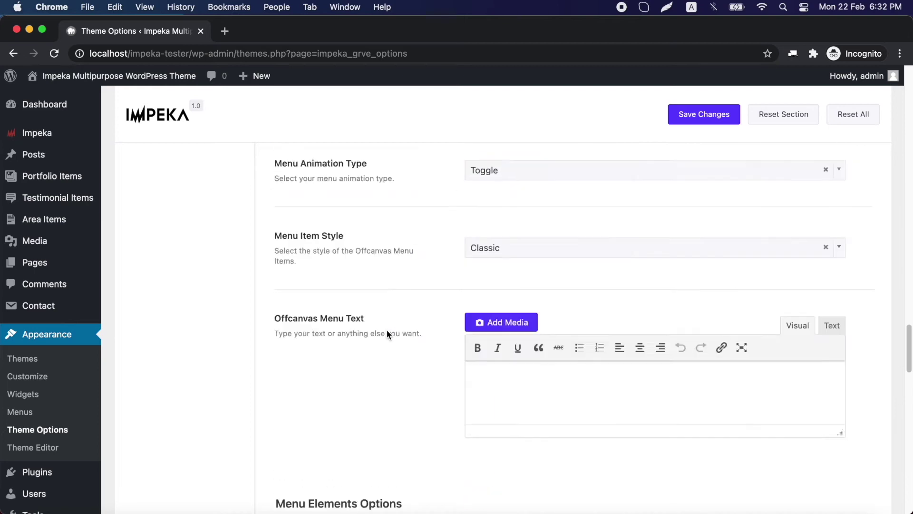
pyautogui.scroll(20, 387, 330)
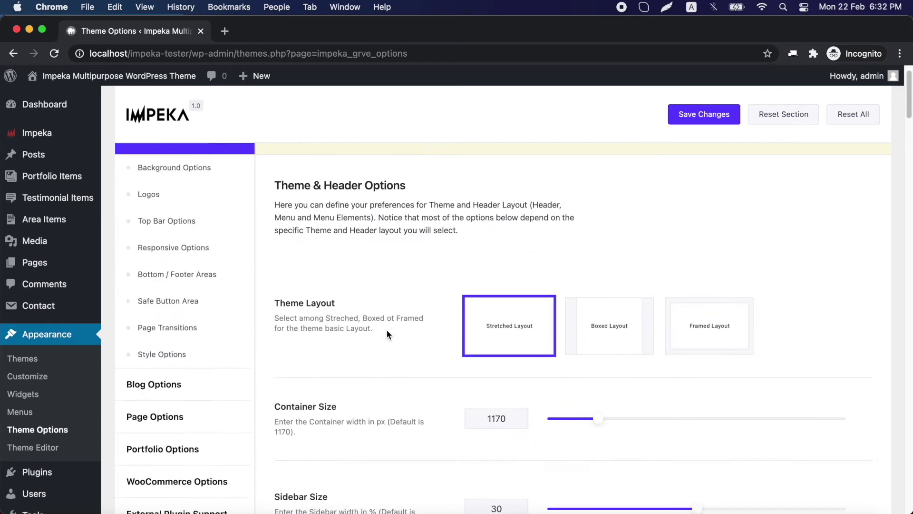
# - Show Background Options to review the theme's dark background colour and empty image setting
pyautogui.click(184, 197)
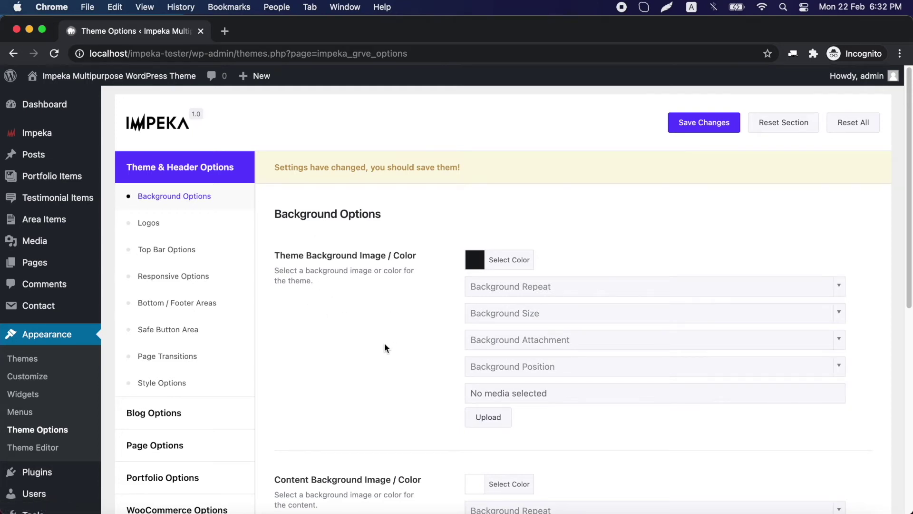
pyautogui.scroll(-2, 384, 343)
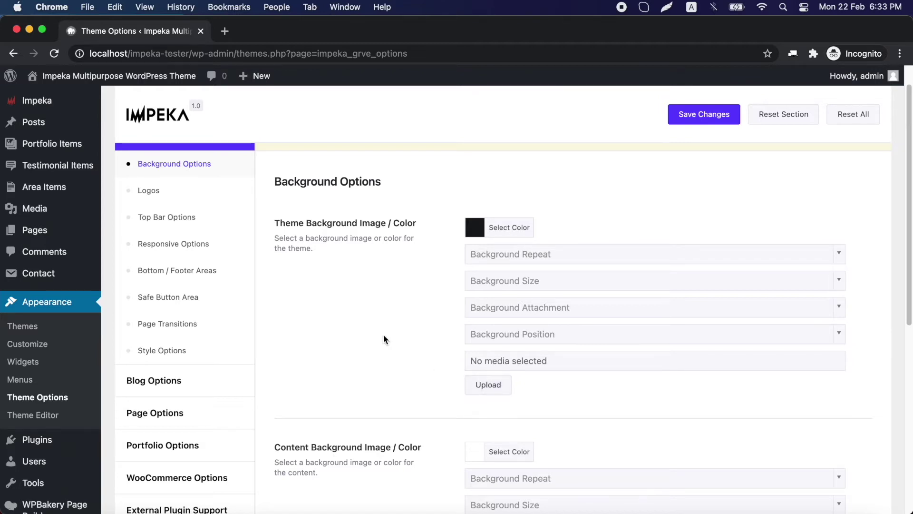
# - In Logos, switch Logo as text and Replace Admin Logo to On
pyautogui.click(163, 196)
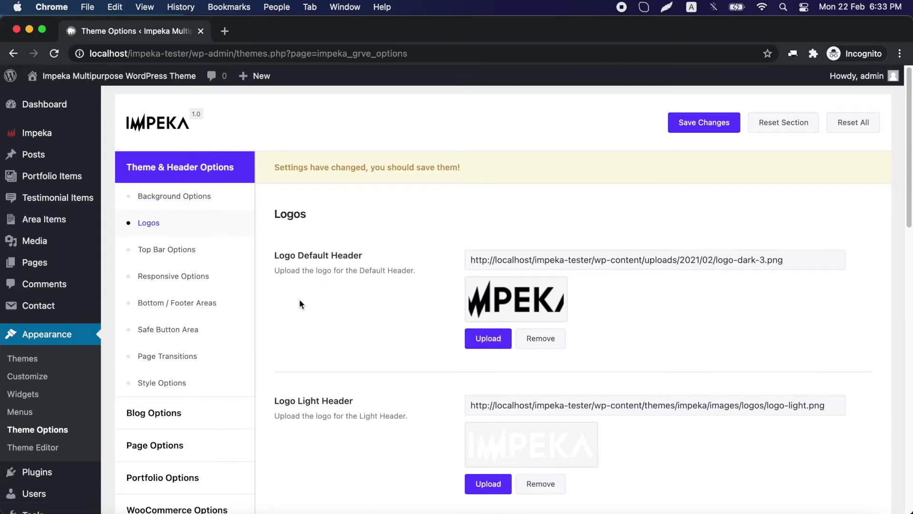
pyautogui.scroll(-5, 299, 304)
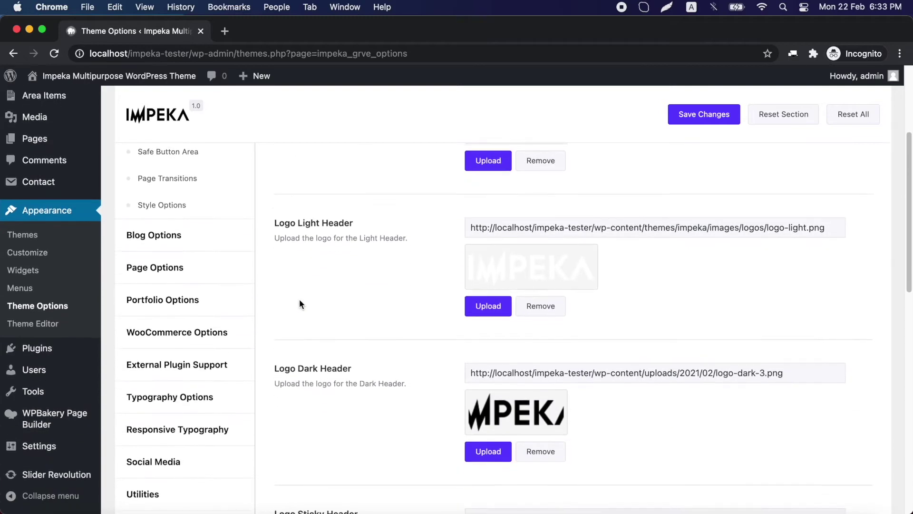
pyautogui.scroll(-15, 300, 304)
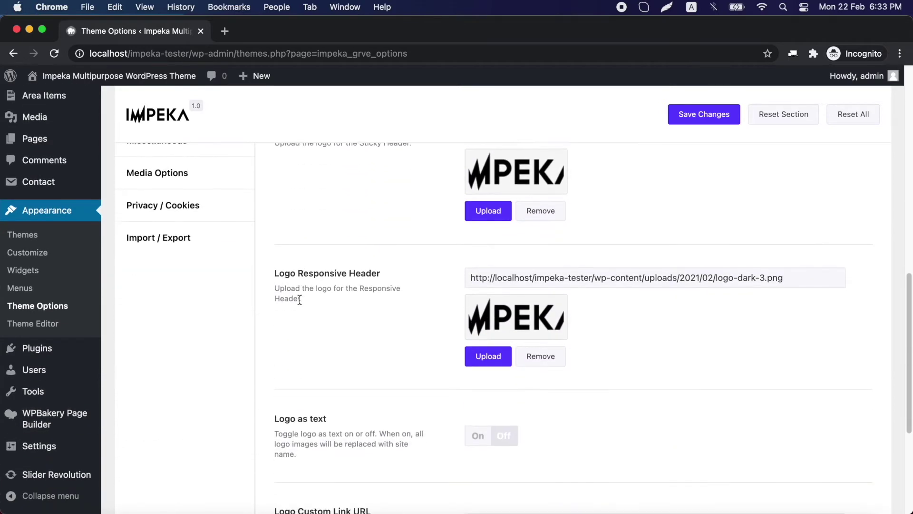
pyautogui.scroll(-8, 300, 299)
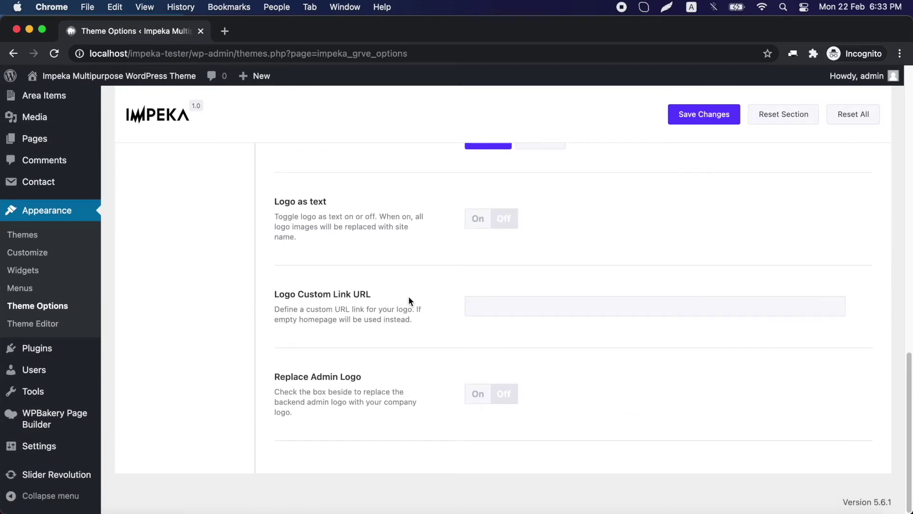
pyautogui.click(481, 224)
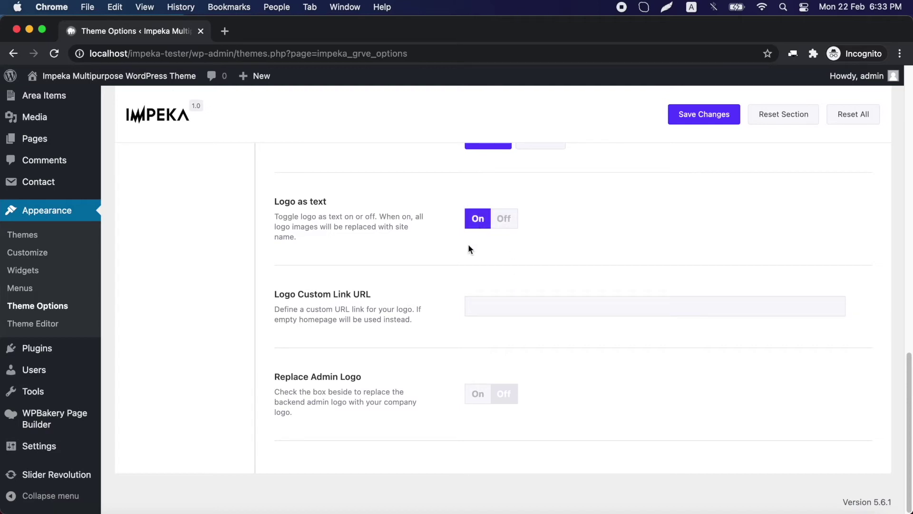
pyautogui.click(495, 306)
pyautogui.click(480, 395)
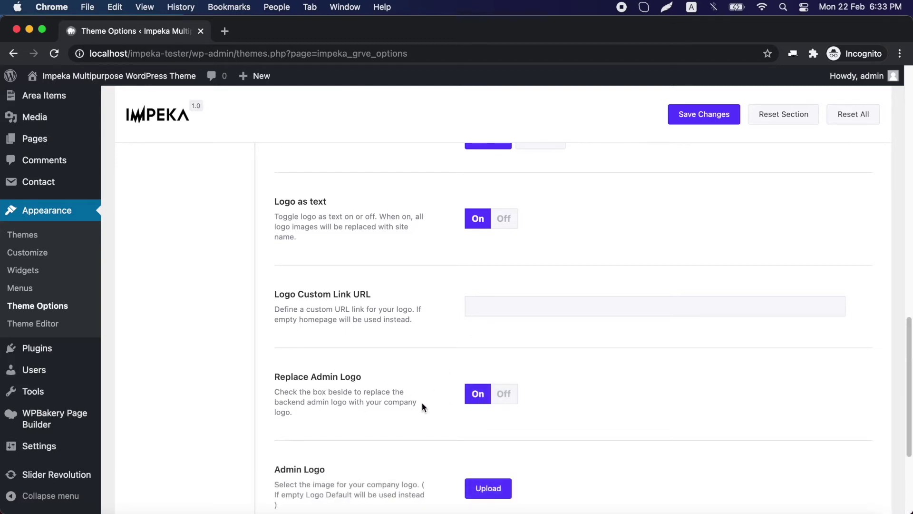
pyautogui.scroll(-4, 422, 403)
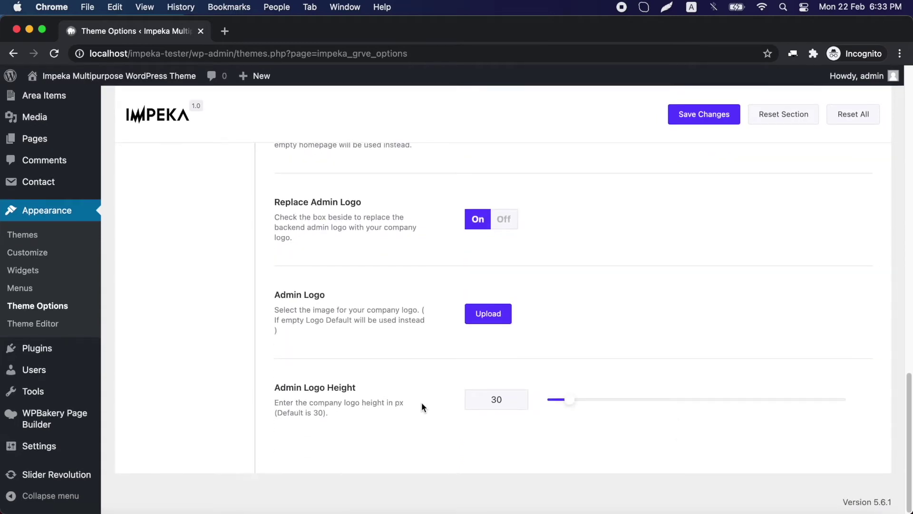
pyautogui.scroll(15, 422, 403)
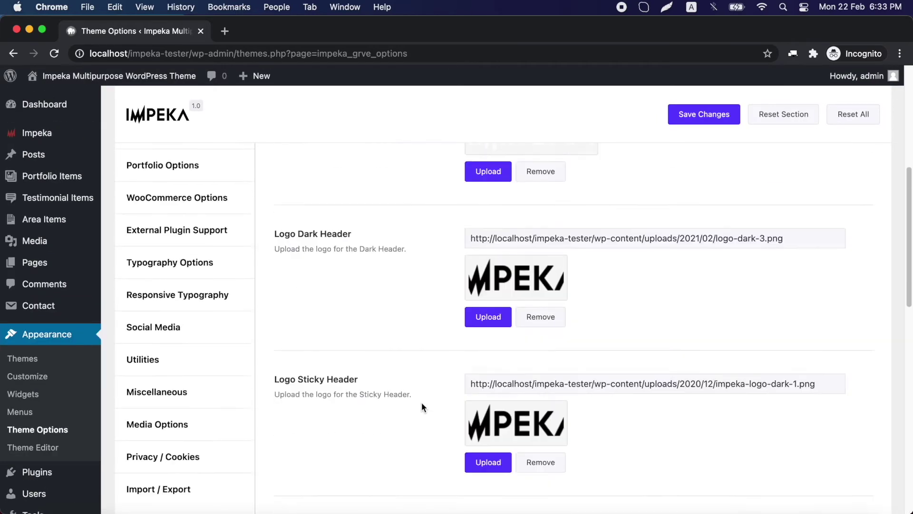
pyautogui.scroll(3, 418, 406)
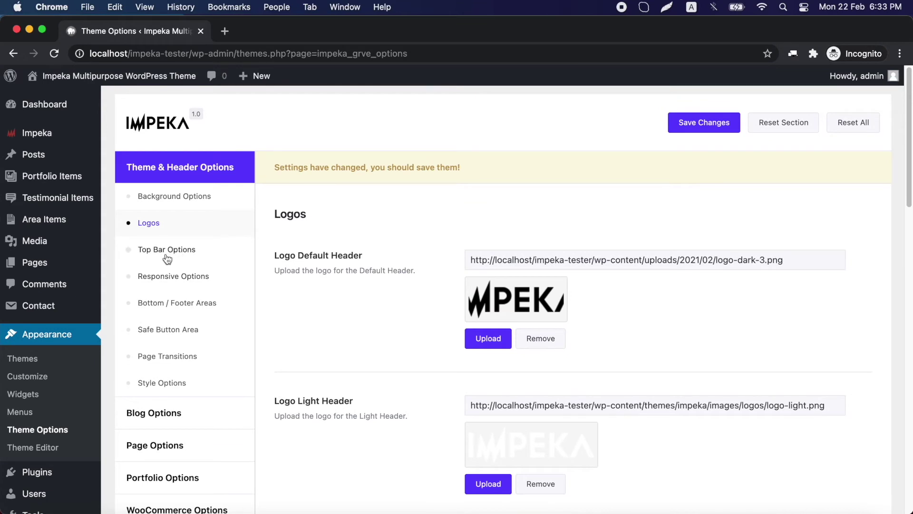
# - Turn on the Top Bar Area in Top Bar Options
pyautogui.click(167, 257)
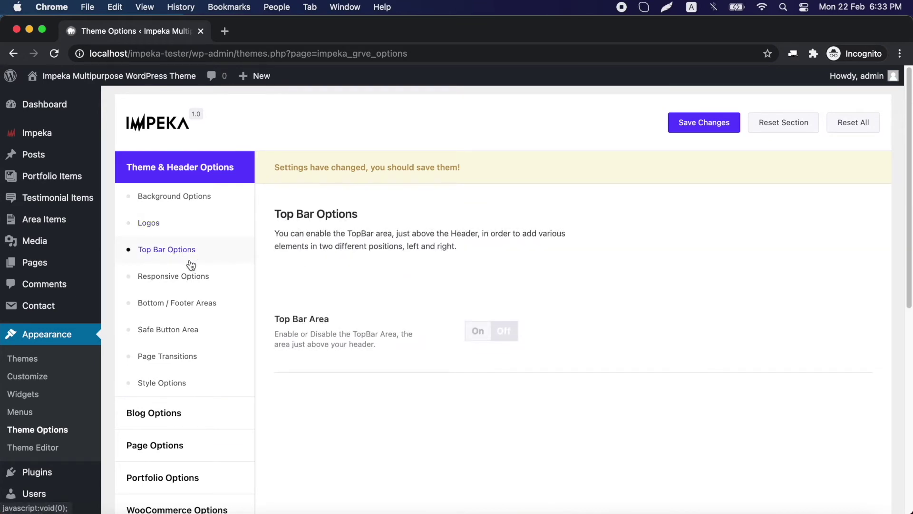
pyautogui.click(480, 337)
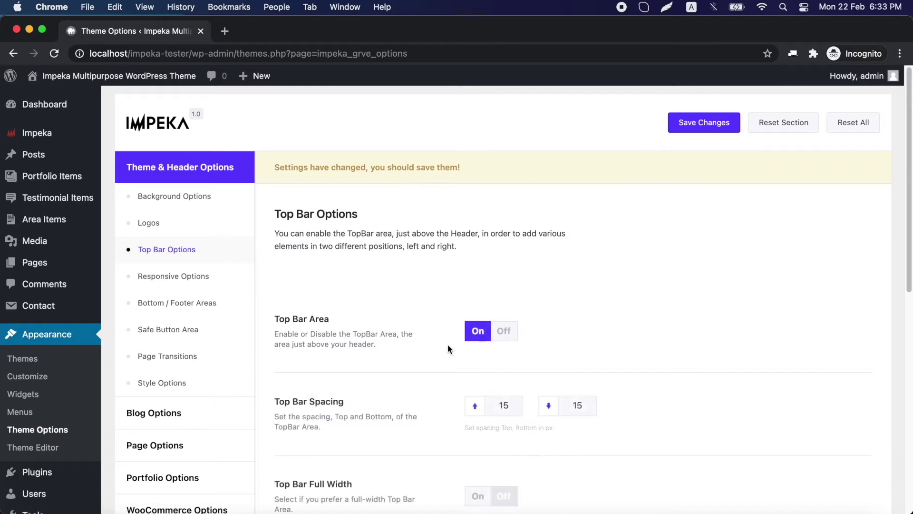
pyautogui.scroll(-3, 389, 368)
pyautogui.scroll(-2, 389, 368)
pyautogui.scroll(-8, 389, 364)
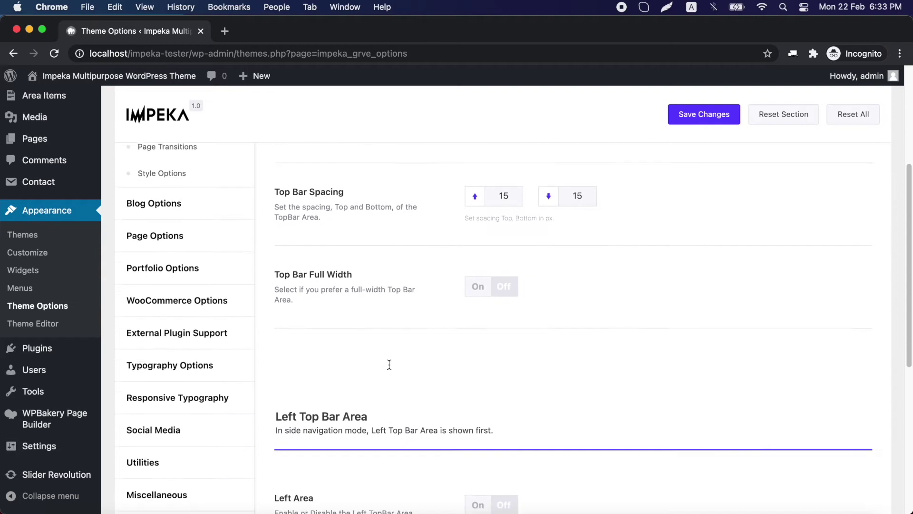
# - Switch the top bar's Left Area and Right Area to On
pyautogui.click(485, 376)
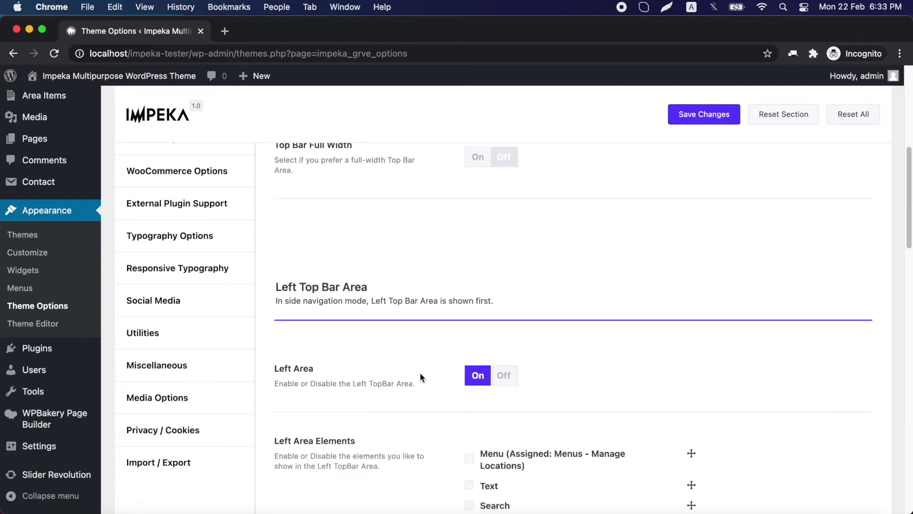
pyautogui.scroll(-10, 415, 374)
pyautogui.scroll(-13, 415, 371)
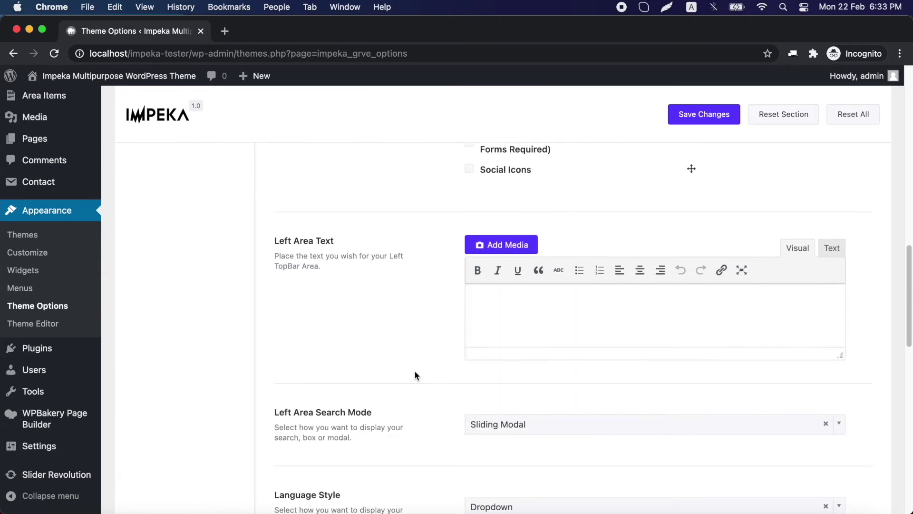
pyautogui.scroll(-18, 415, 370)
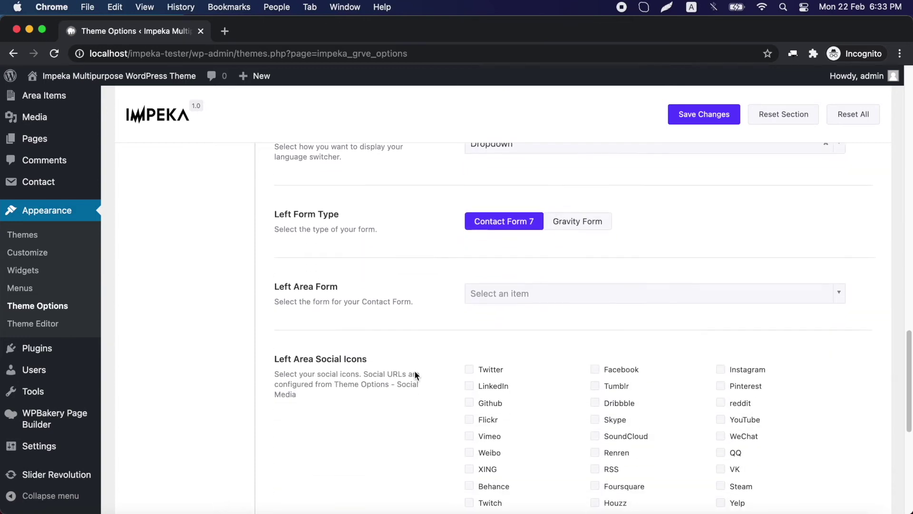
pyautogui.scroll(-2, 415, 370)
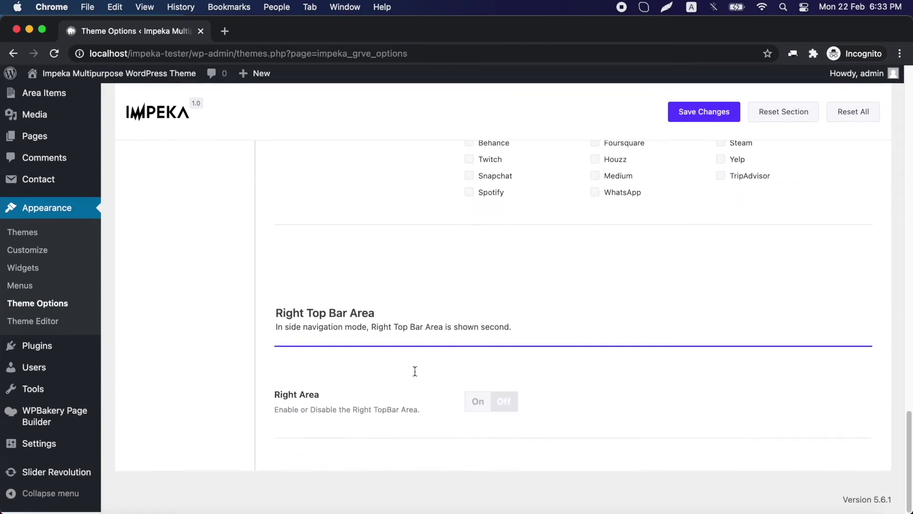
pyautogui.click(477, 403)
pyautogui.scroll(-7, 394, 361)
pyautogui.scroll(20, 394, 361)
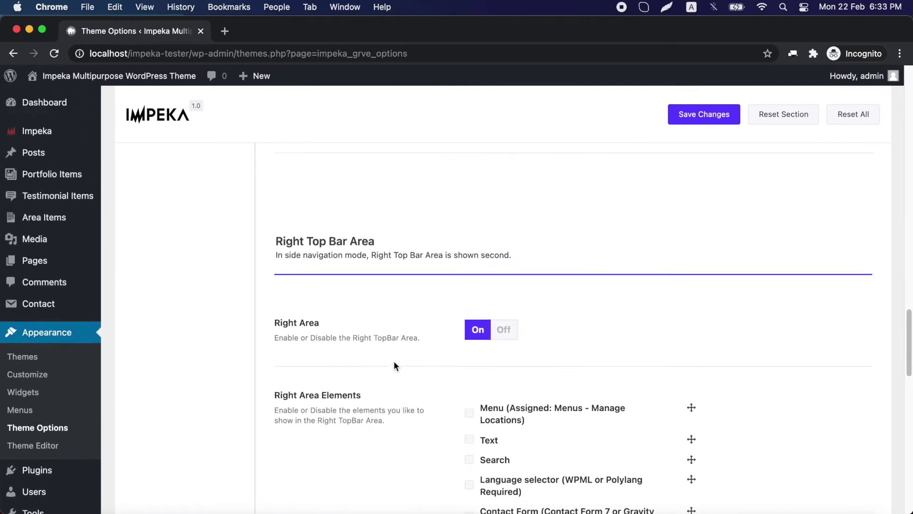
pyautogui.scroll(8, 394, 361)
pyautogui.click(173, 277)
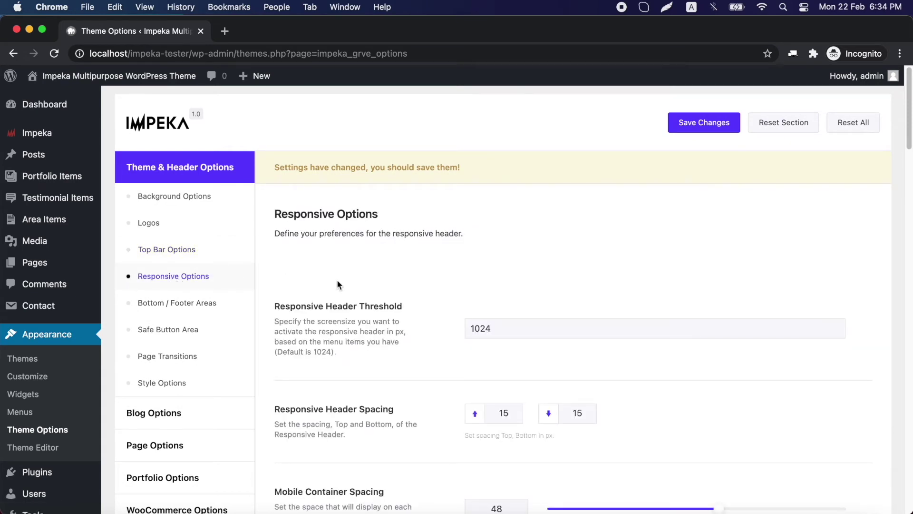
pyautogui.scroll(-3, 336, 280)
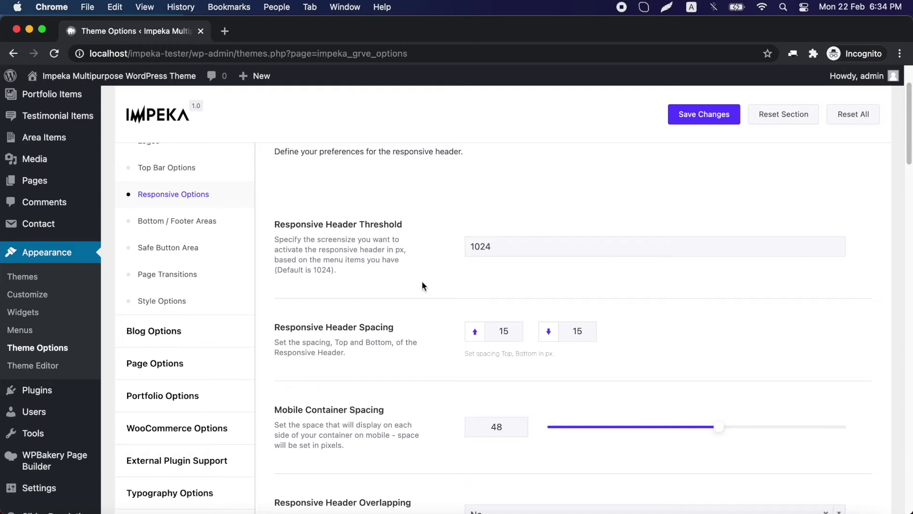
pyautogui.doubleClick(510, 245)
pyautogui.click(402, 273)
pyautogui.scroll(-2, 401, 272)
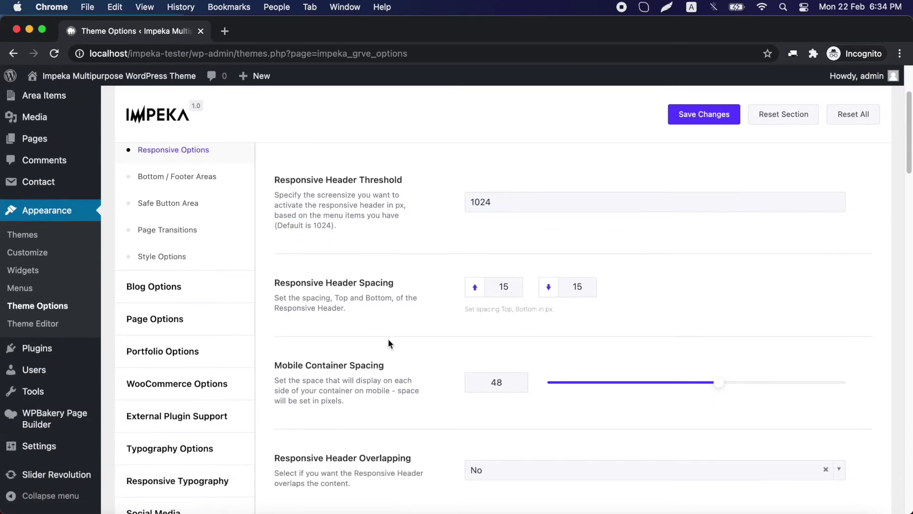
pyautogui.scroll(-4, 388, 338)
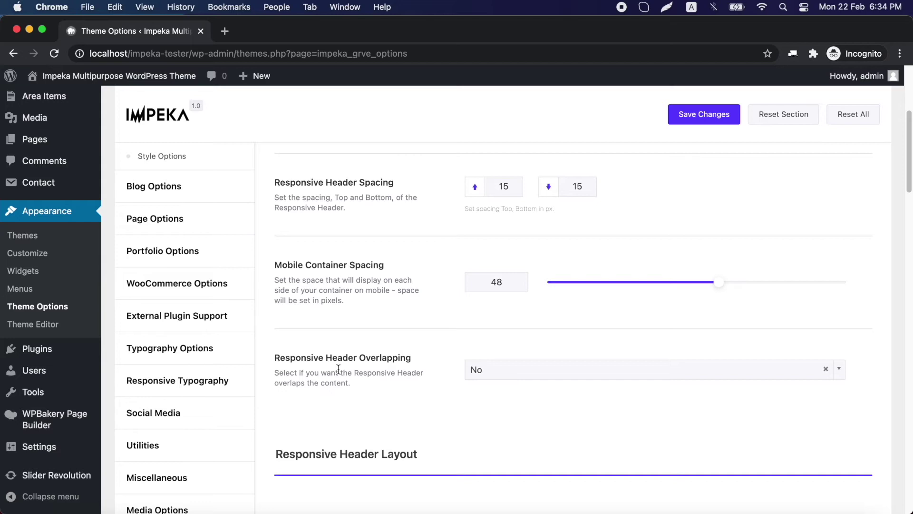
pyautogui.scroll(-10, 379, 377)
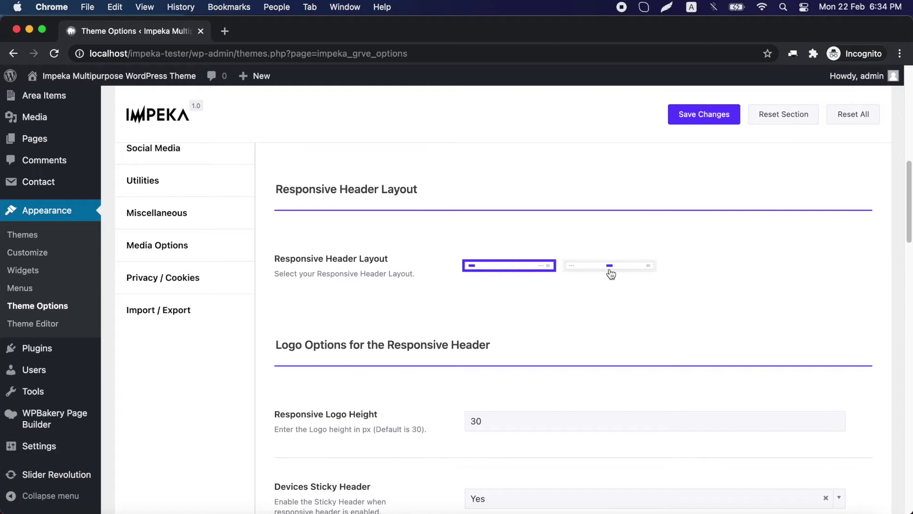
# - Set the Responsive Menu Icon to the four-dots icon
pyautogui.scroll(-7, 458, 312)
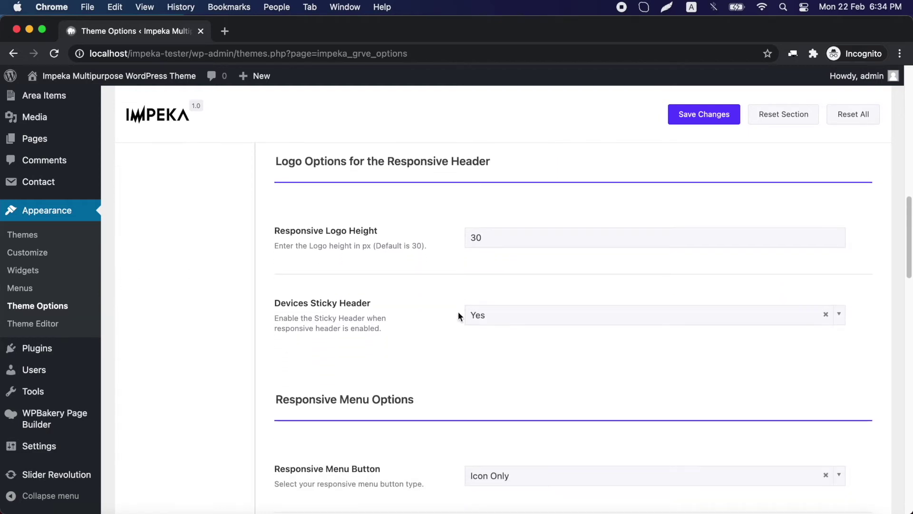
pyautogui.scroll(-7, 355, 354)
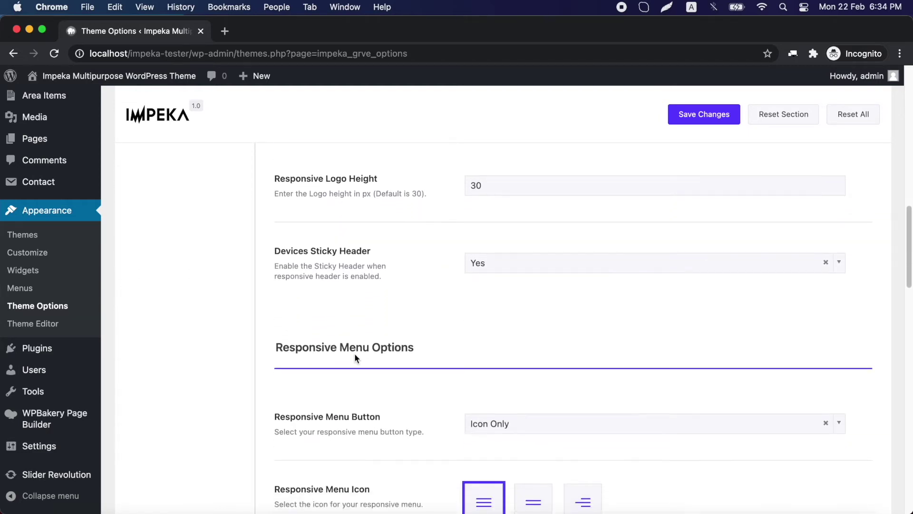
pyautogui.scroll(-2, 356, 357)
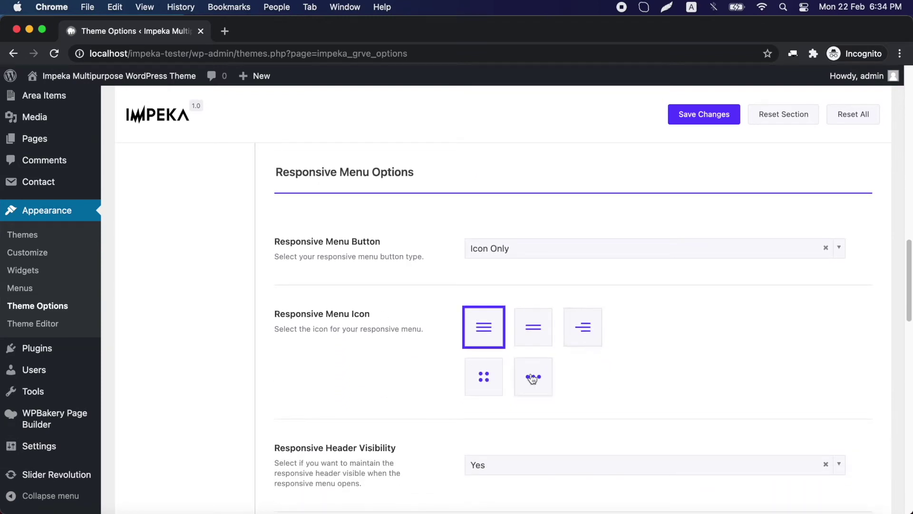
pyautogui.click(484, 378)
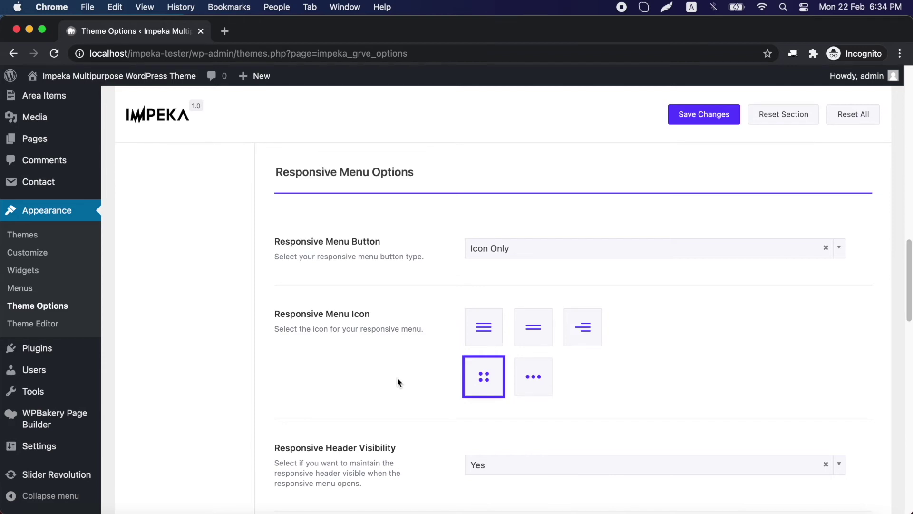
pyautogui.scroll(-6, 398, 378)
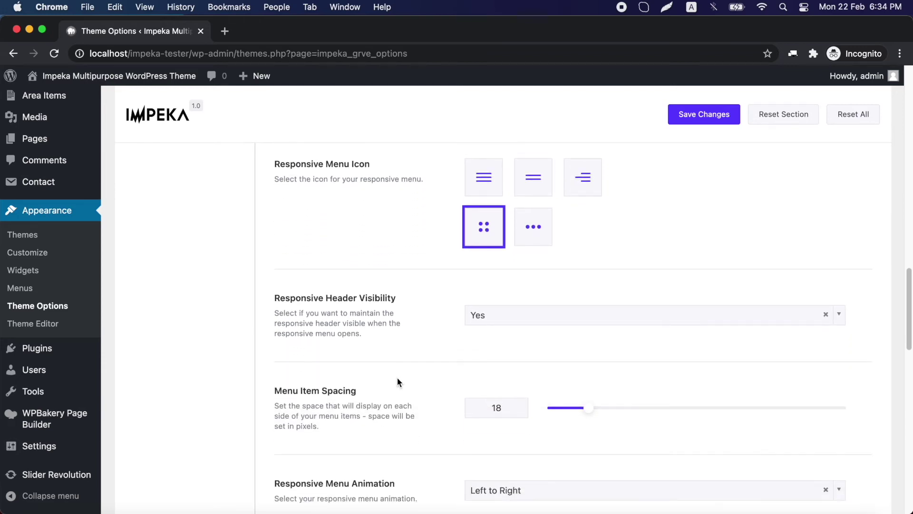
pyautogui.scroll(-5, 398, 379)
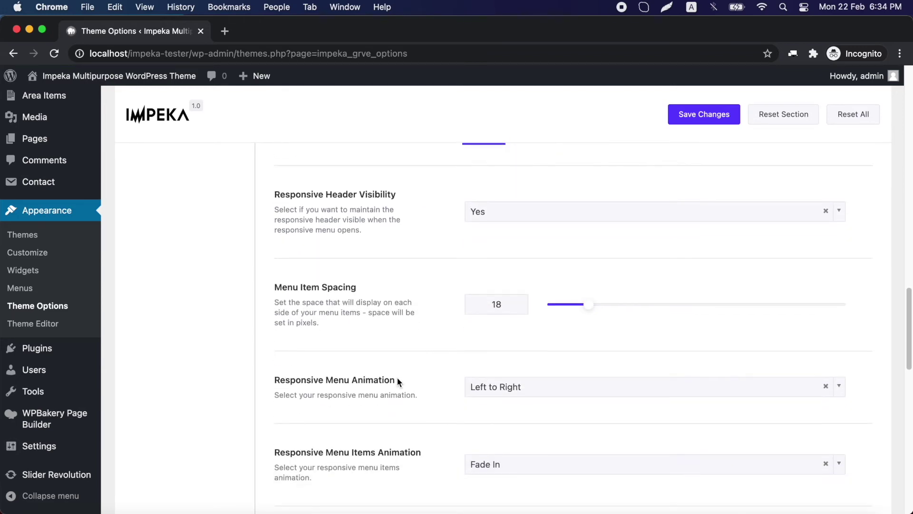
pyautogui.scroll(-7, 397, 379)
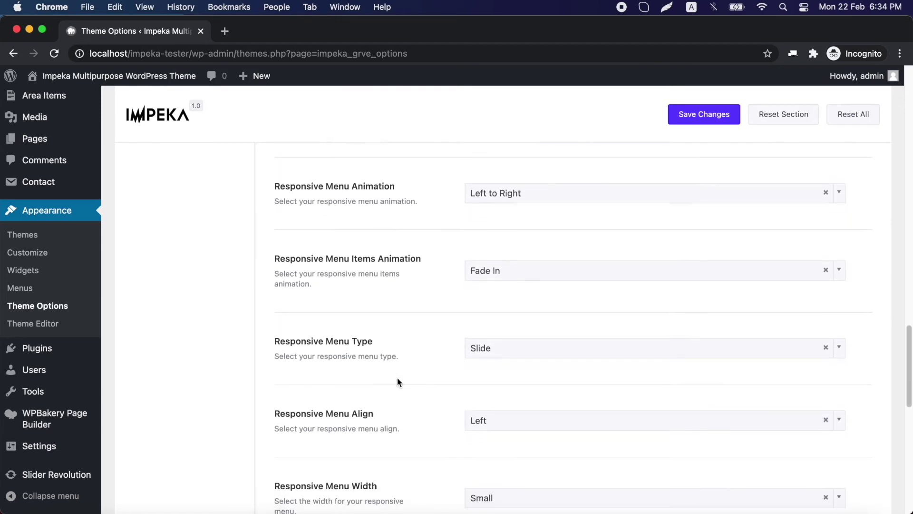
pyautogui.scroll(-11, 398, 378)
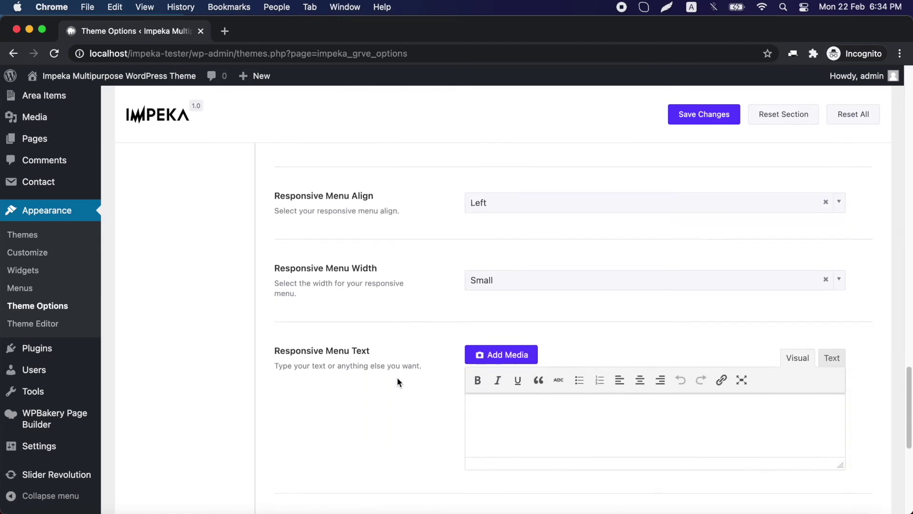
pyautogui.scroll(-12, 397, 382)
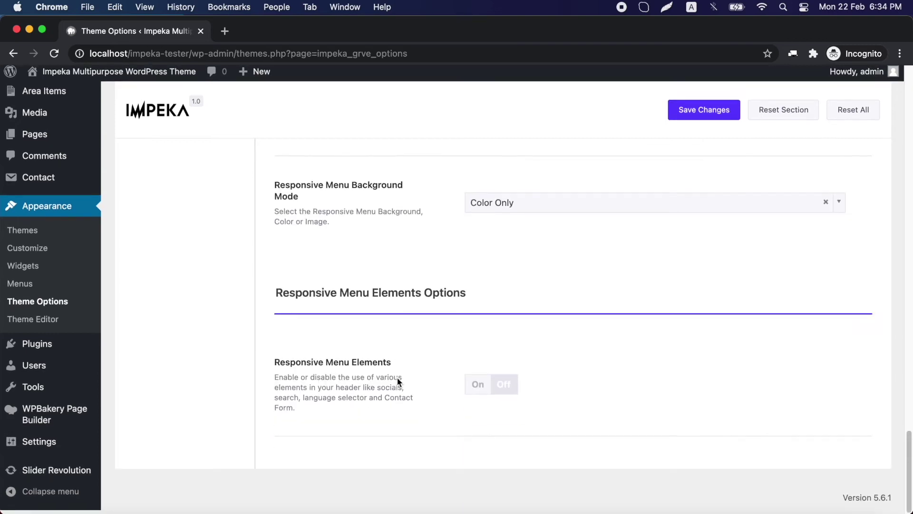
pyautogui.scroll(20, 397, 378)
pyautogui.scroll(10, 396, 378)
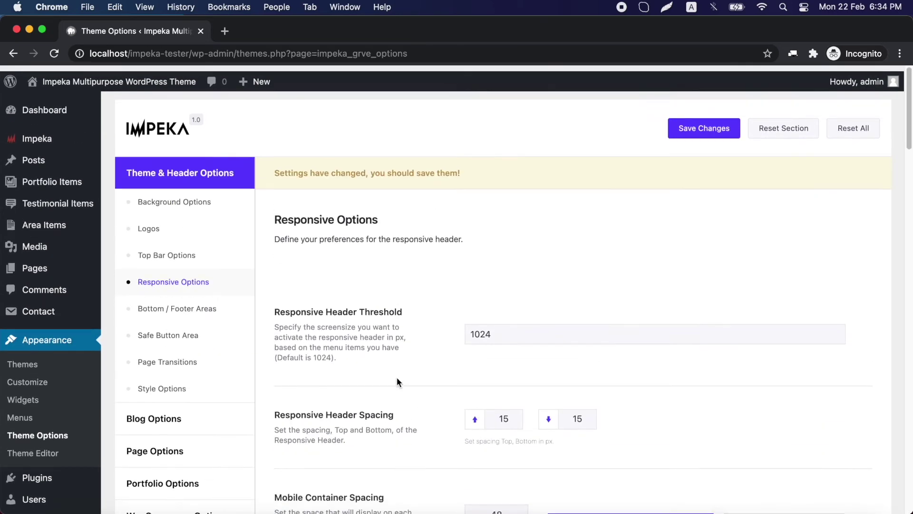
# - In Bottom / Footer Areas, switch Sticky Areas and Add Shadow to On
pyautogui.click(175, 304)
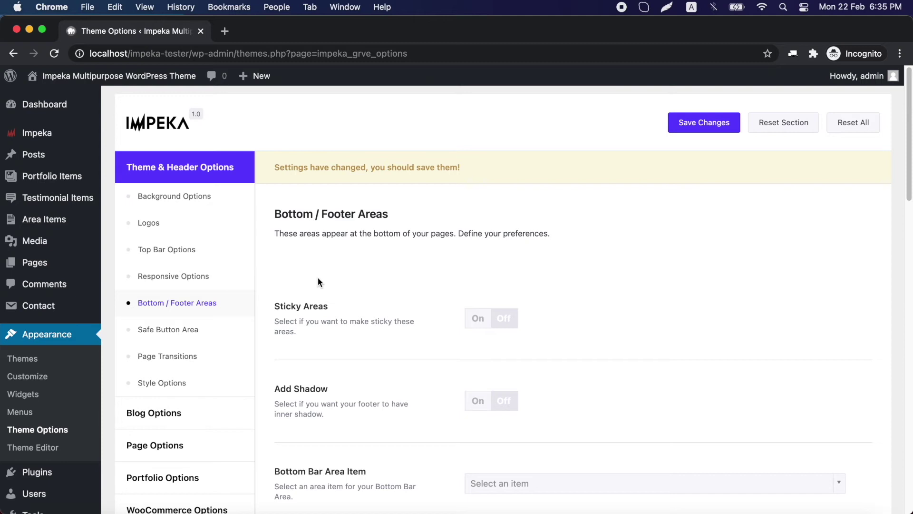
pyautogui.scroll(-1, 390, 289)
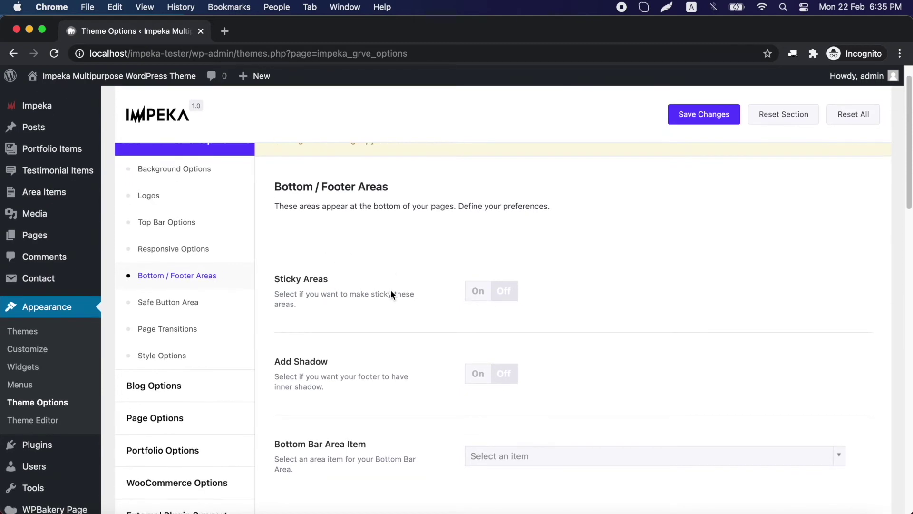
pyautogui.click(478, 292)
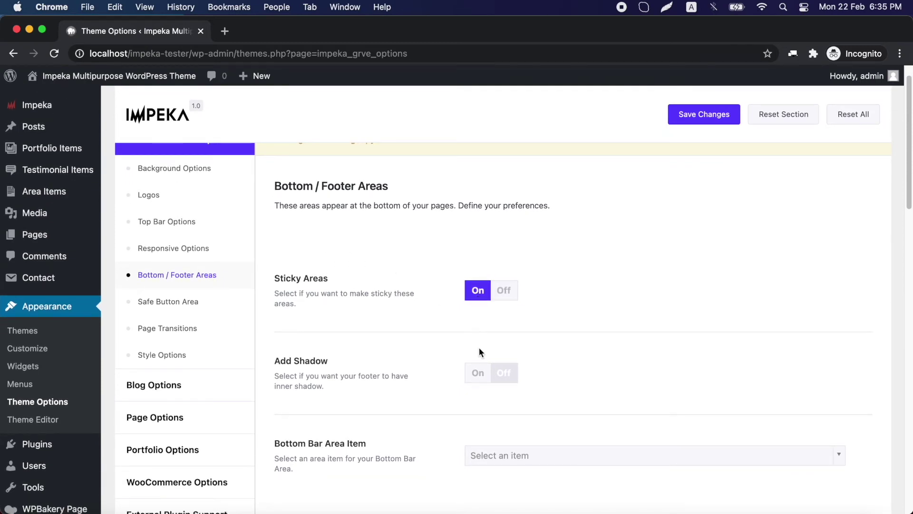
pyautogui.click(478, 380)
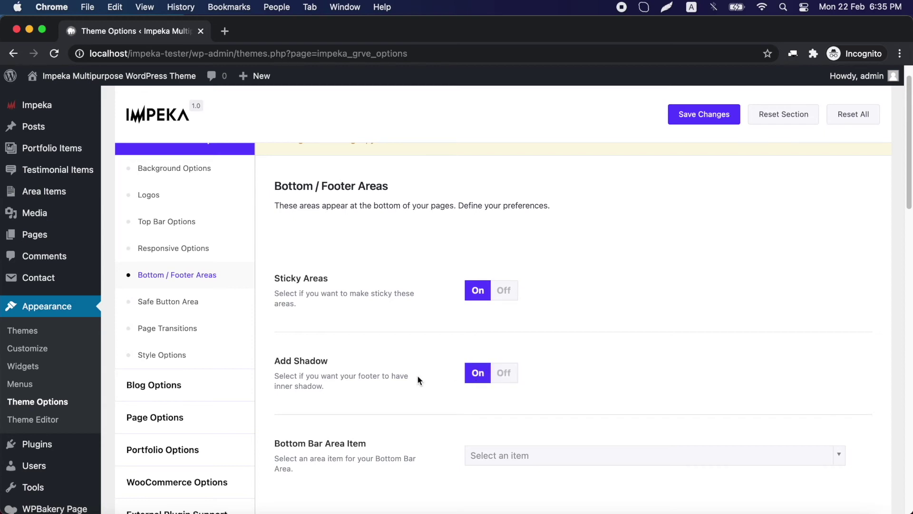
# - Set Bottom Bar Area Item to Footer one page 1
pyautogui.scroll(-4, 417, 376)
pyautogui.scroll(-1, 417, 379)
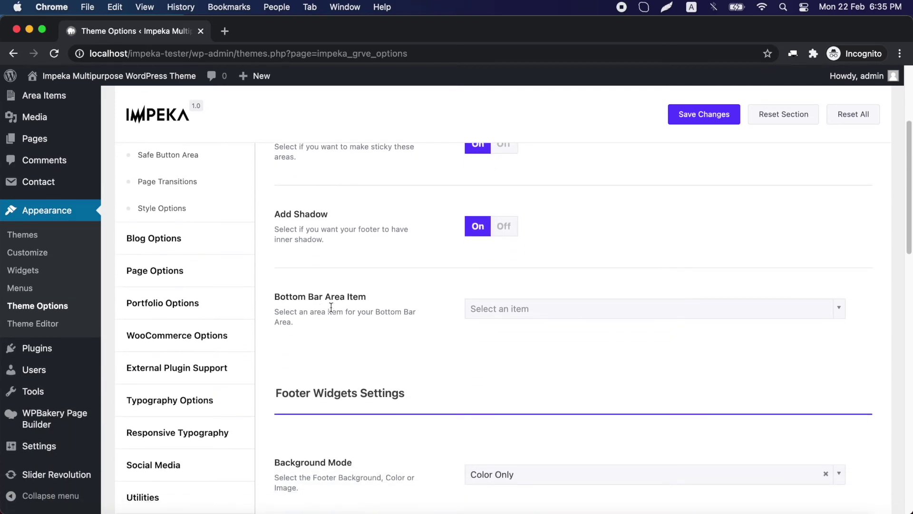
pyautogui.click(472, 314)
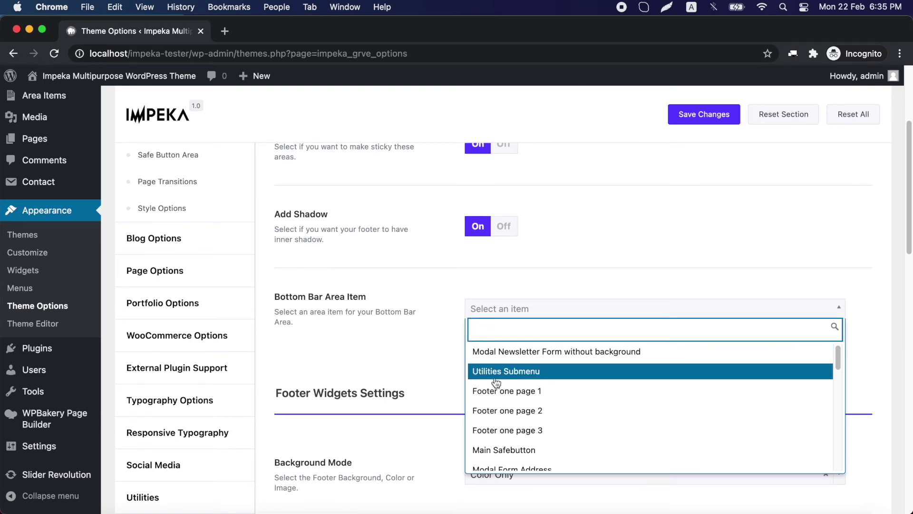
pyautogui.click(503, 397)
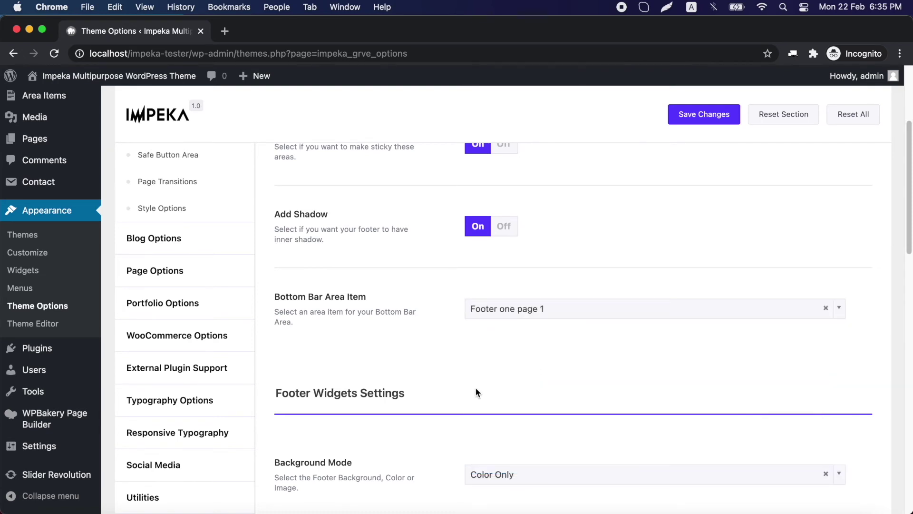
pyautogui.scroll(-1, 435, 358)
pyautogui.scroll(-1, 435, 362)
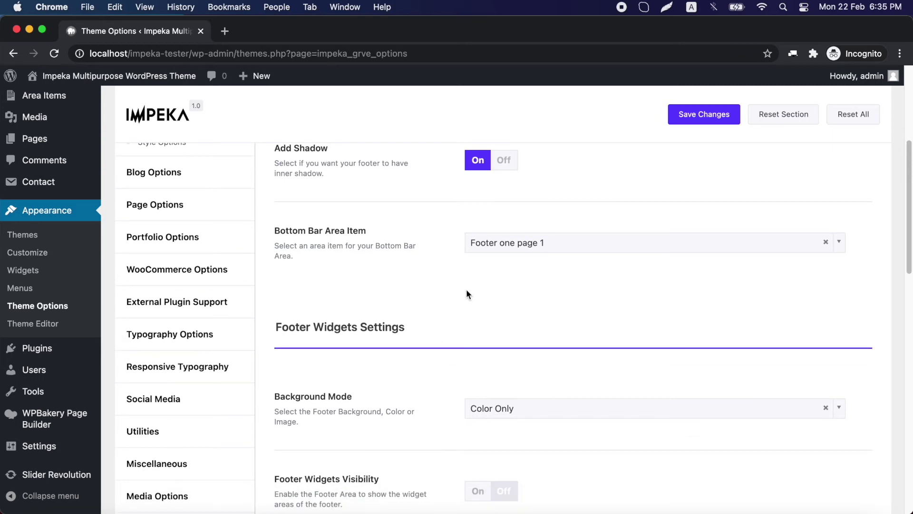
# - Switch on the footer widget areas
pyautogui.scroll(-5, 466, 289)
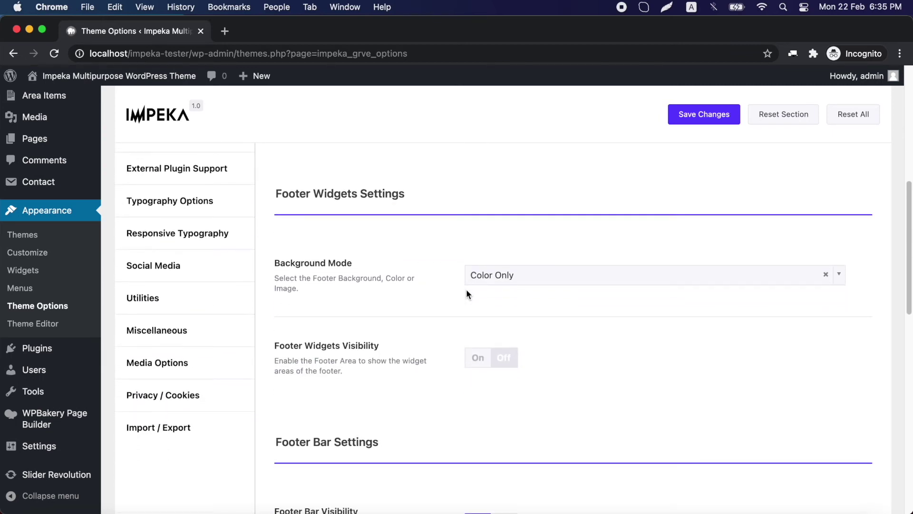
pyautogui.scroll(-1, 467, 291)
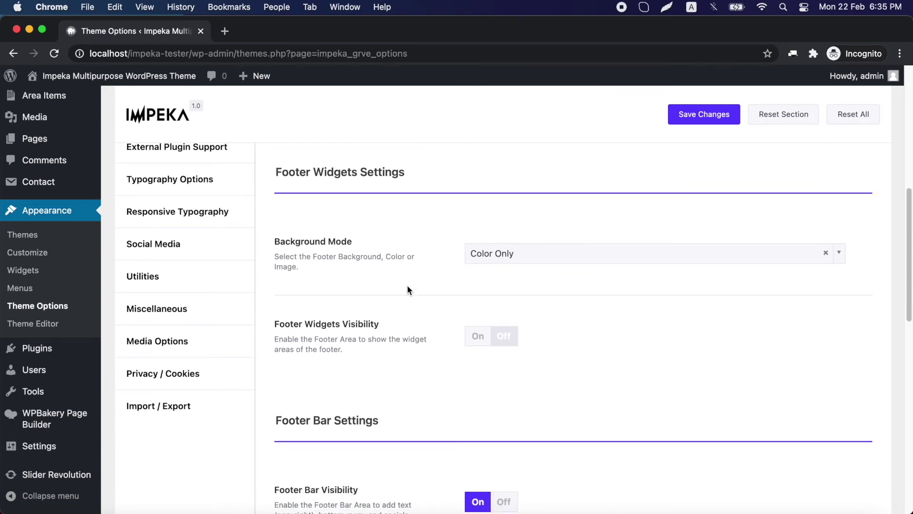
pyautogui.scroll(-1, 408, 288)
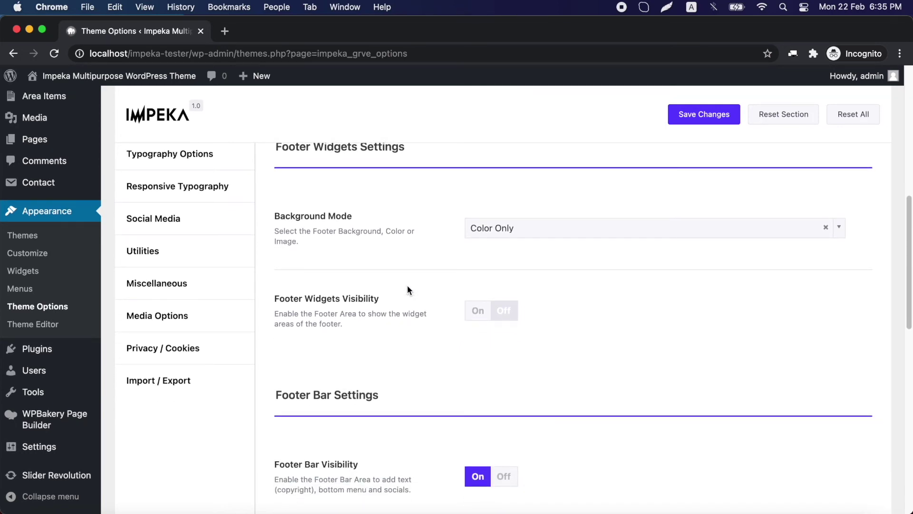
pyautogui.scroll(1, 408, 288)
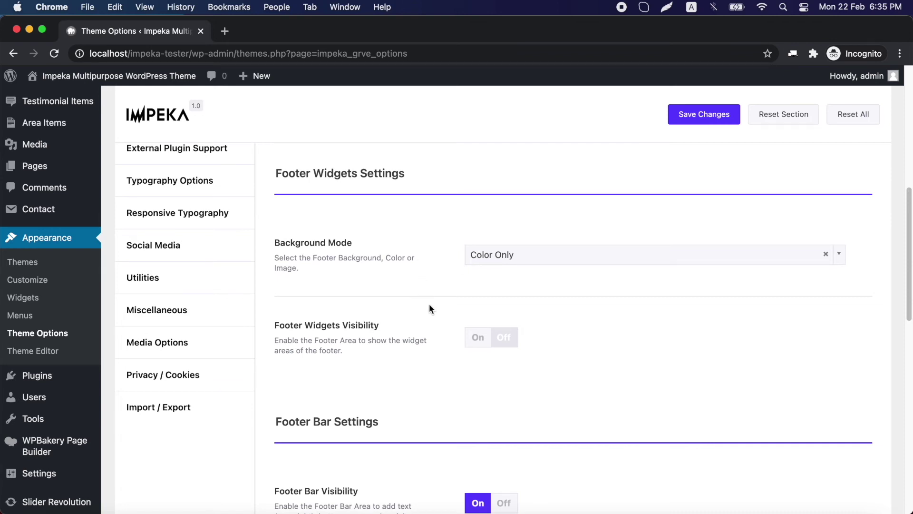
pyautogui.click(479, 345)
# - Select the entire copyright text line
pyautogui.scroll(-5, 421, 345)
pyautogui.scroll(-10, 422, 347)
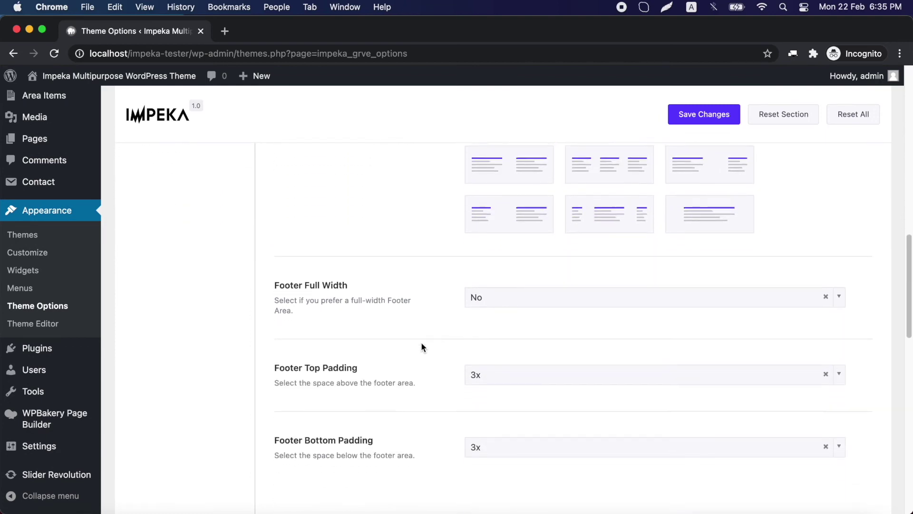
pyautogui.scroll(-5, 421, 347)
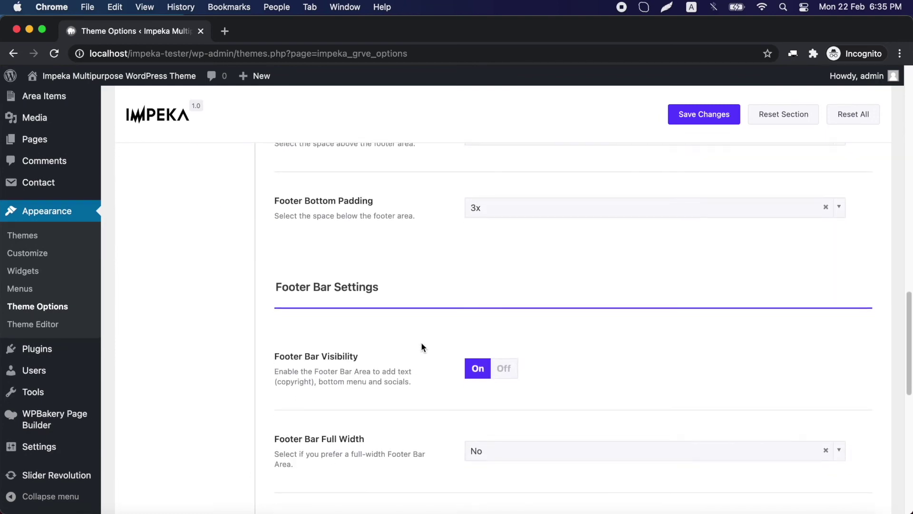
pyautogui.scroll(-2, 421, 347)
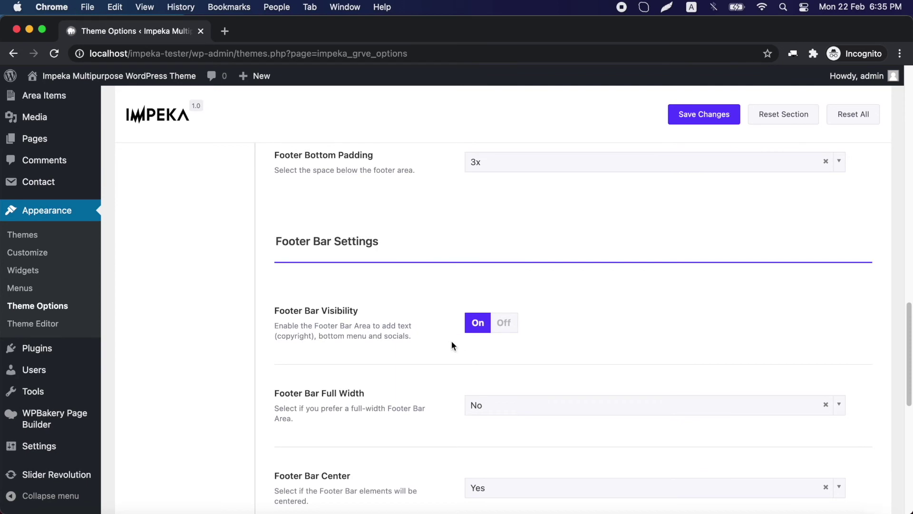
pyautogui.scroll(-10, 444, 351)
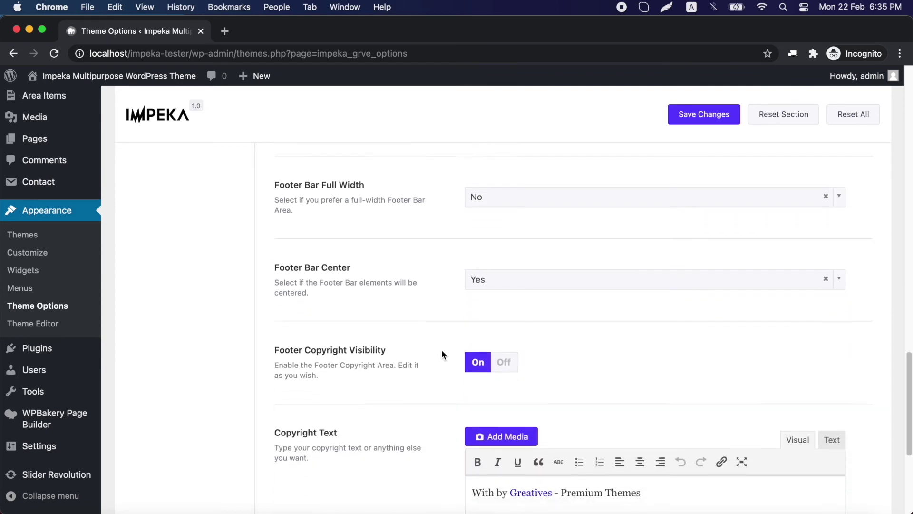
pyautogui.scroll(-8, 442, 354)
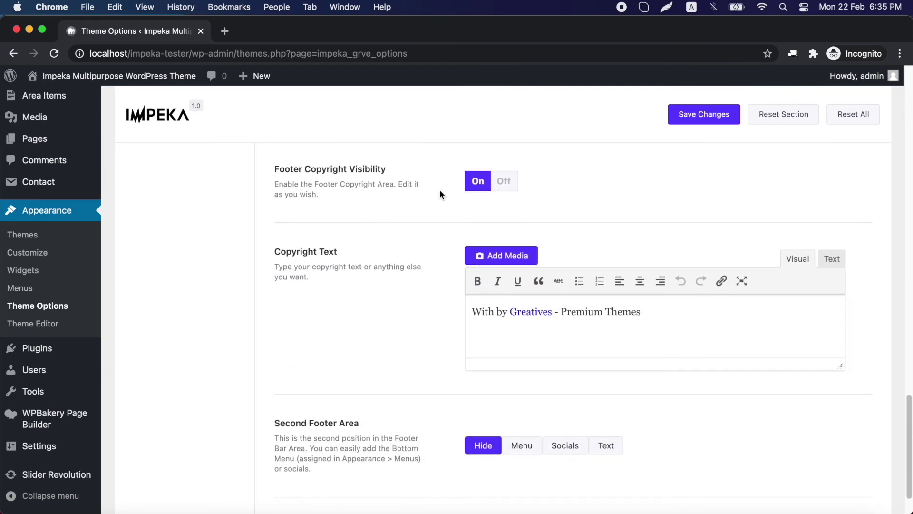
pyautogui.tripleClick(483, 309)
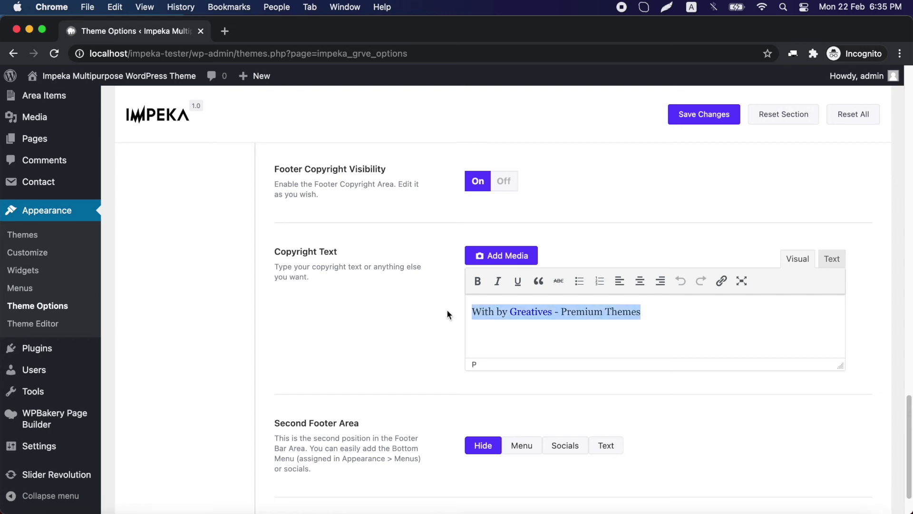
# - Set the Second Footer Area to Text after trying Menu and Social
pyautogui.scroll(-3, 427, 324)
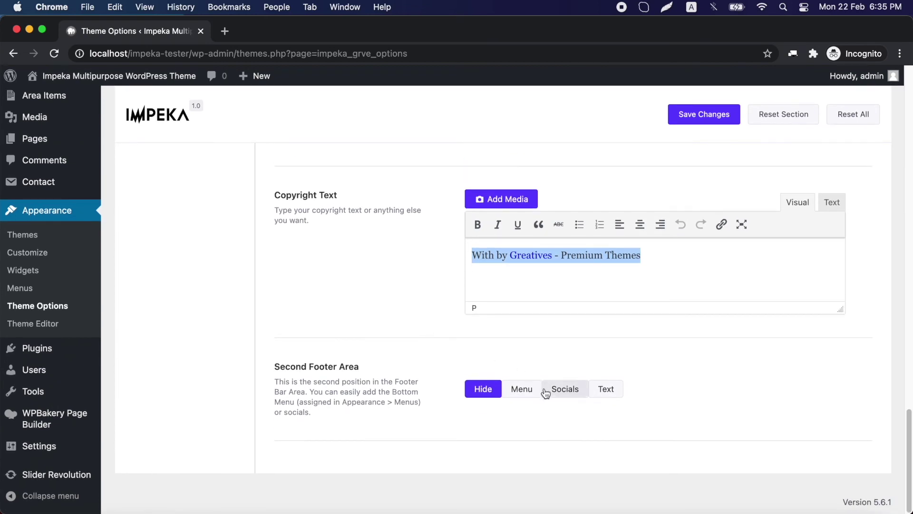
pyautogui.click(538, 394)
pyautogui.click(565, 393)
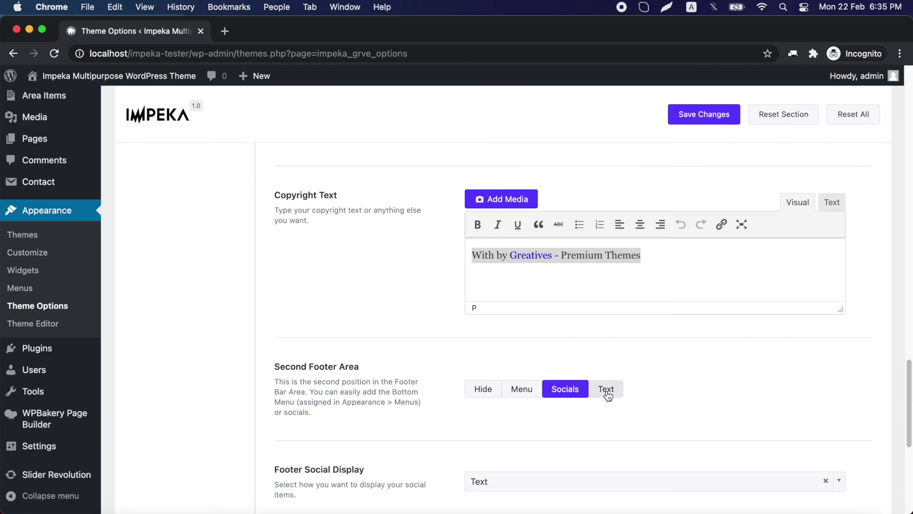
pyautogui.click(607, 395)
pyautogui.scroll(-2, 450, 436)
pyautogui.scroll(20, 450, 435)
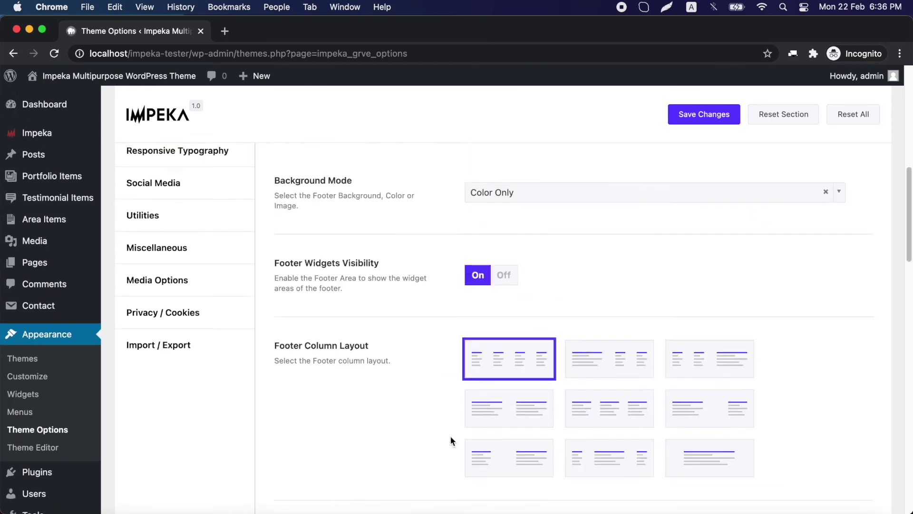
pyautogui.scroll(10, 450, 435)
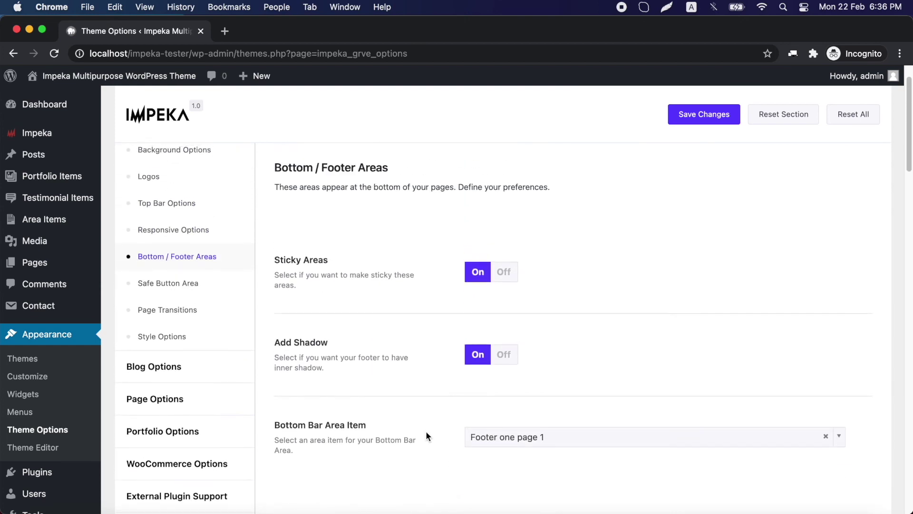
# - Set Safe Button Area Item to Utilities Submenu with the right-aligned lines icon
pyautogui.click(180, 283)
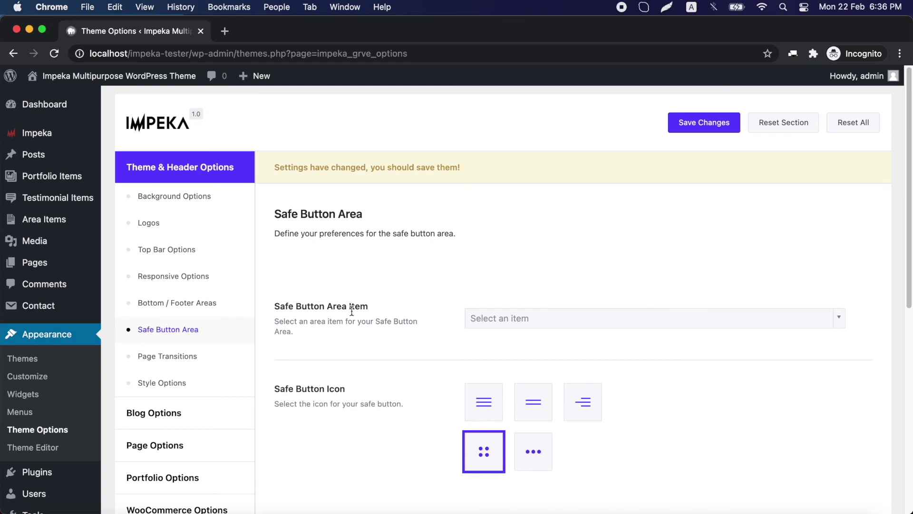
pyautogui.click(508, 330)
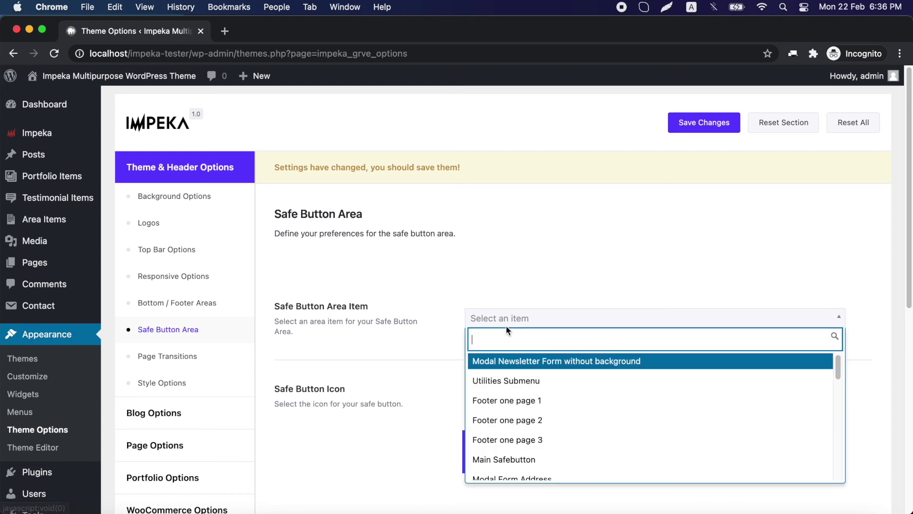
pyautogui.click(519, 382)
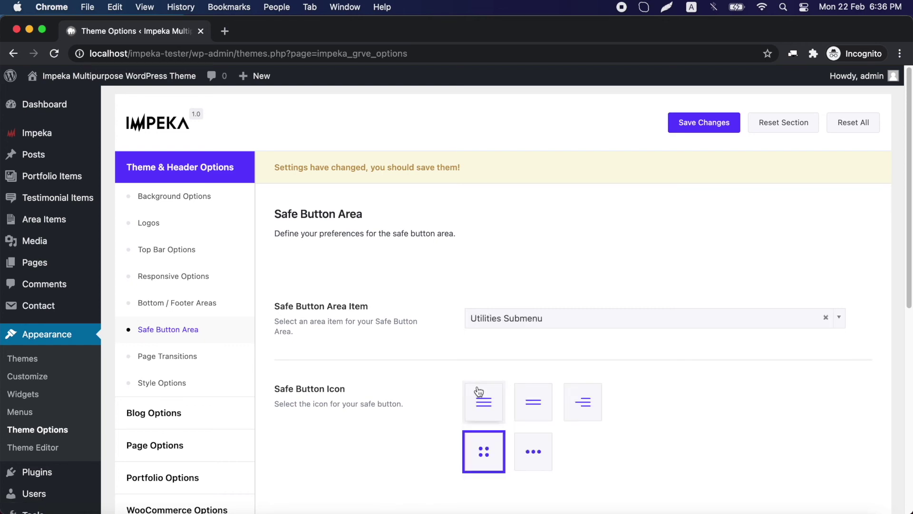
pyautogui.scroll(-1, 478, 406)
pyautogui.click(592, 382)
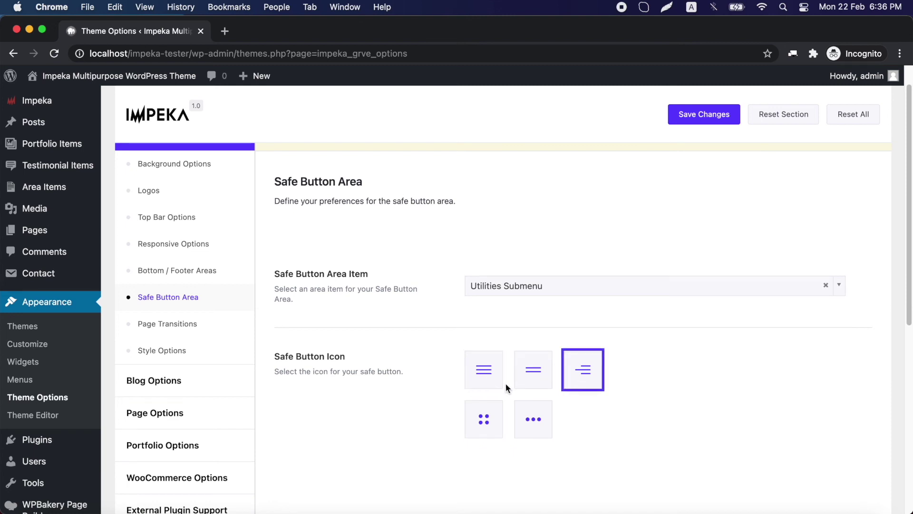
pyautogui.scroll(-2, 469, 391)
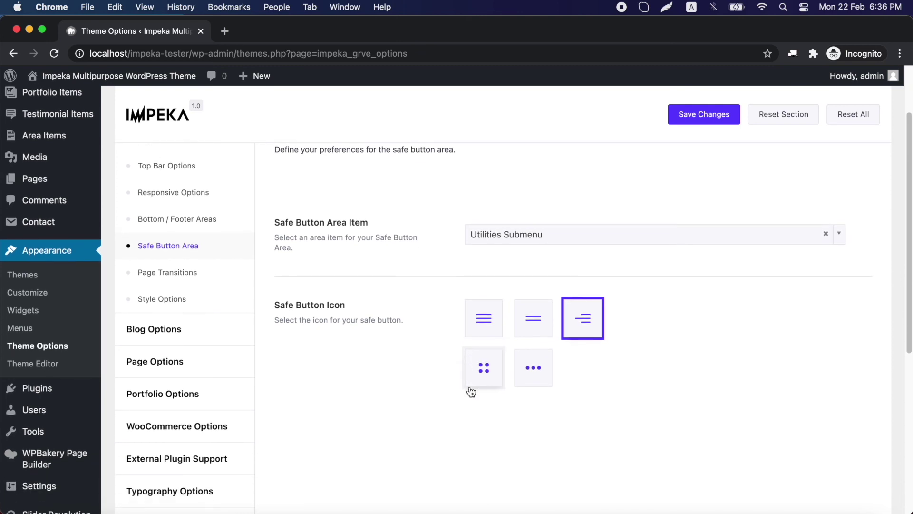
pyautogui.scroll(2, 470, 391)
pyautogui.scroll(2, 471, 391)
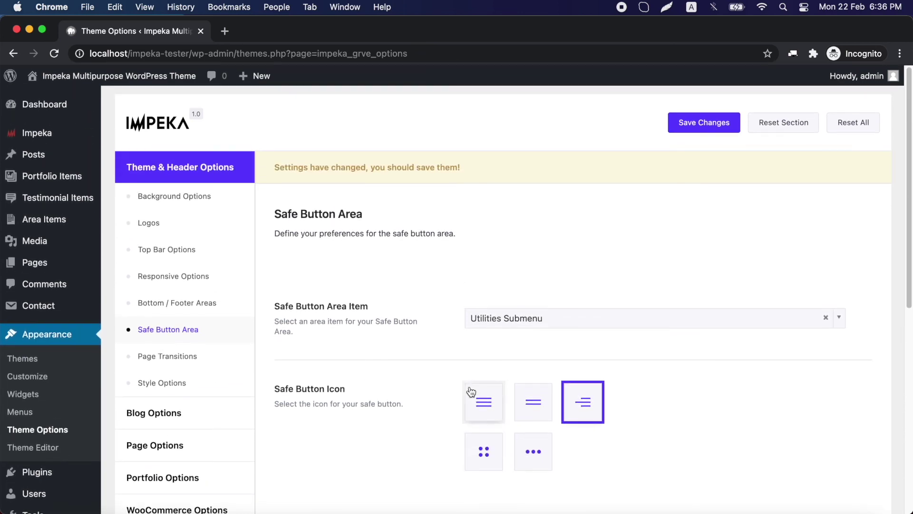
# - In Page Transitions, turn on Theme Loader and Enable Spinner, keeping Page Transition at None
pyautogui.click(165, 363)
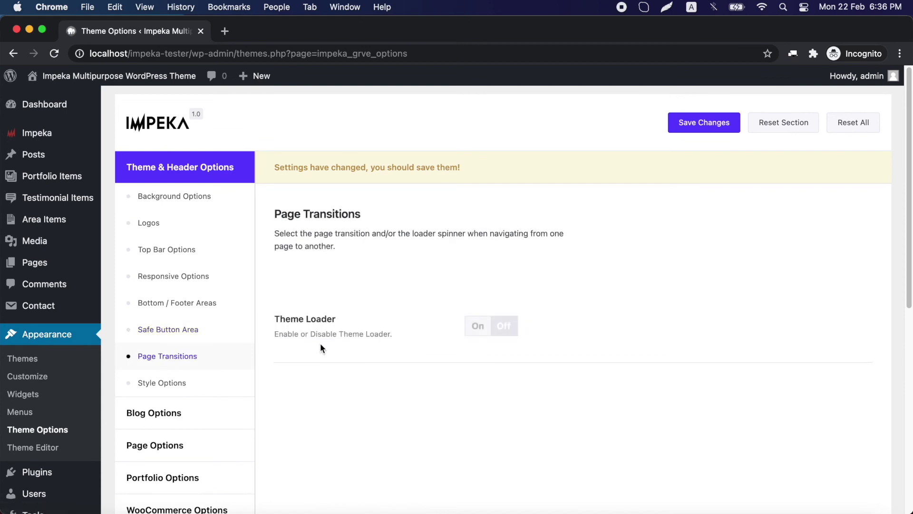
pyautogui.click(479, 333)
pyautogui.scroll(-2, 436, 384)
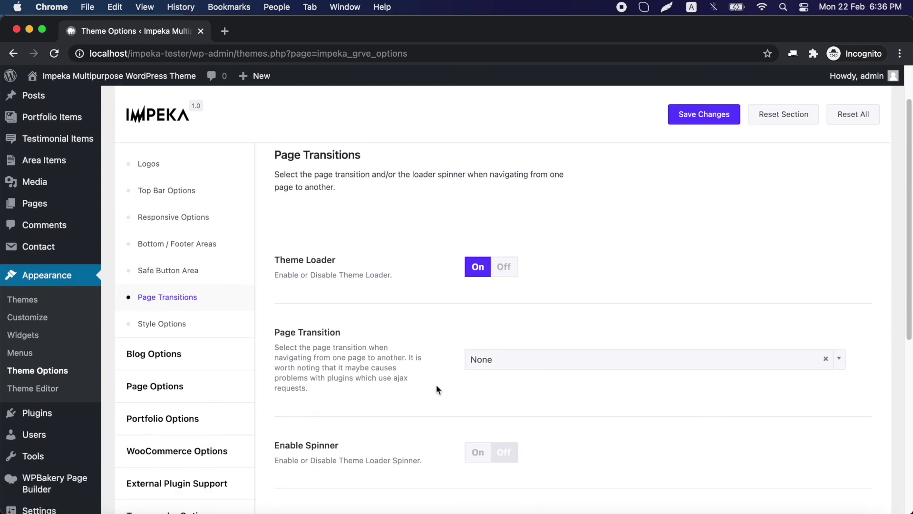
pyautogui.scroll(-2, 450, 391)
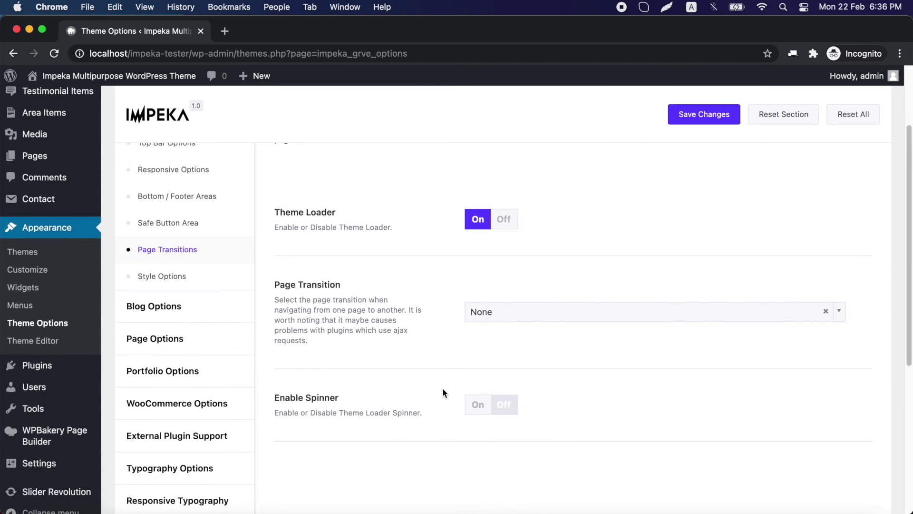
pyautogui.click(511, 324)
pyautogui.click(421, 333)
pyautogui.click(484, 408)
pyautogui.scroll(-5, 393, 383)
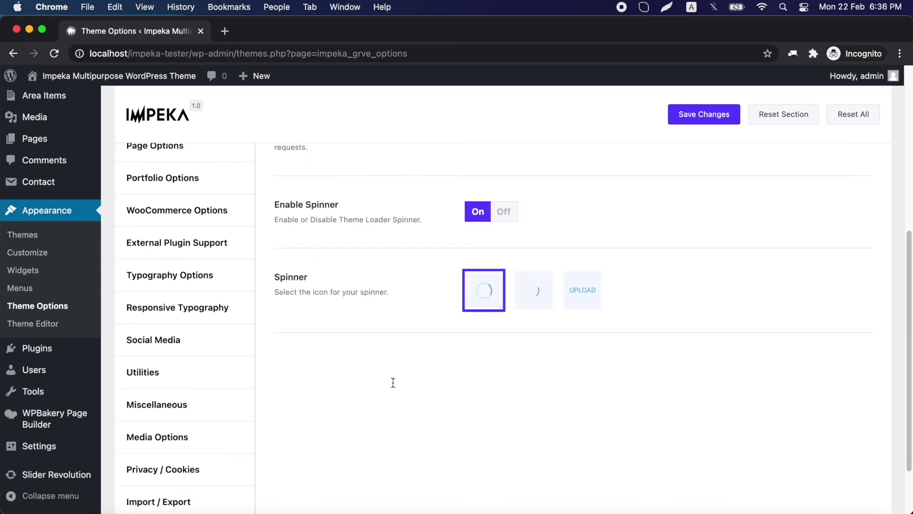
pyautogui.scroll(-2, 392, 385)
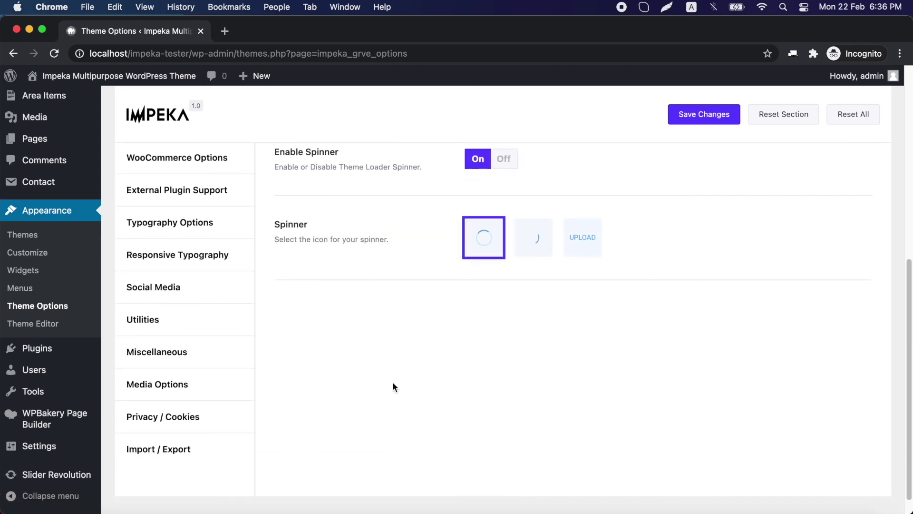
pyautogui.scroll(-1, 392, 387)
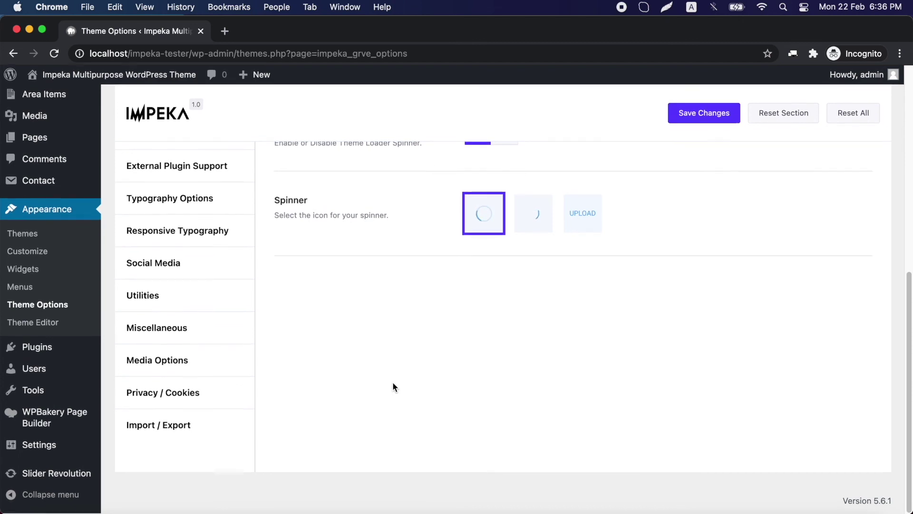
pyautogui.scroll(3, 492, 259)
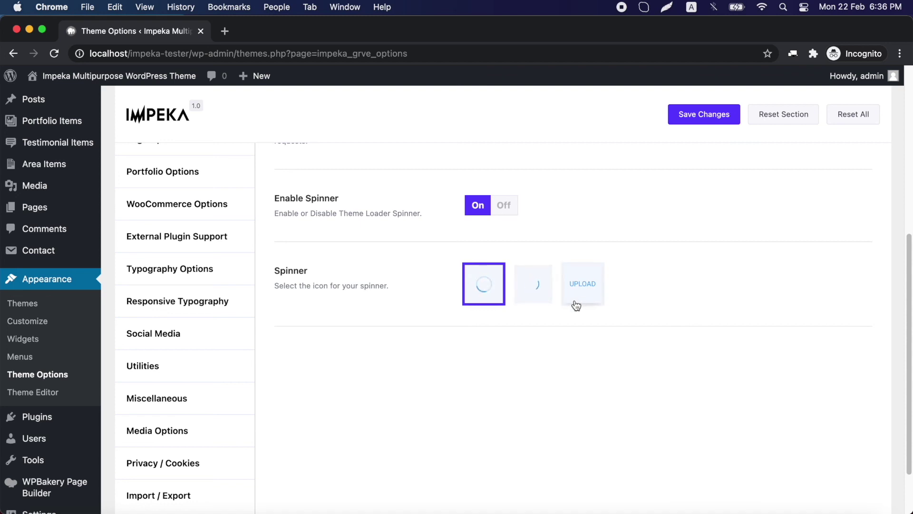
pyautogui.scroll(7, 350, 397)
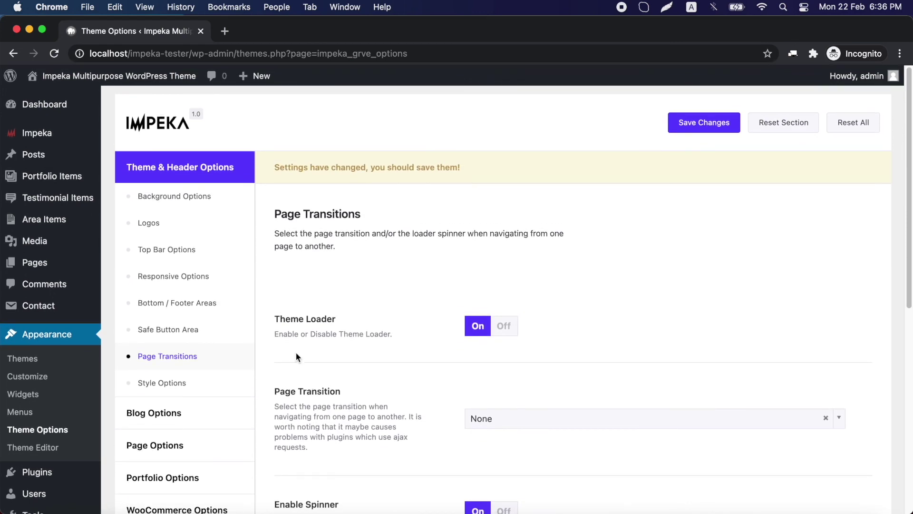
# - Show the Style Options section, which directs colour scheme changes to the Live Color Customizer
pyautogui.click(147, 385)
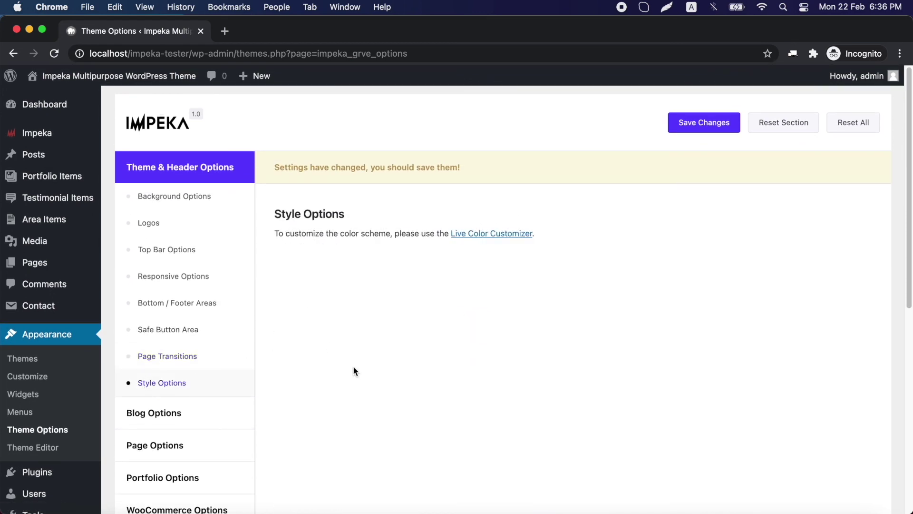